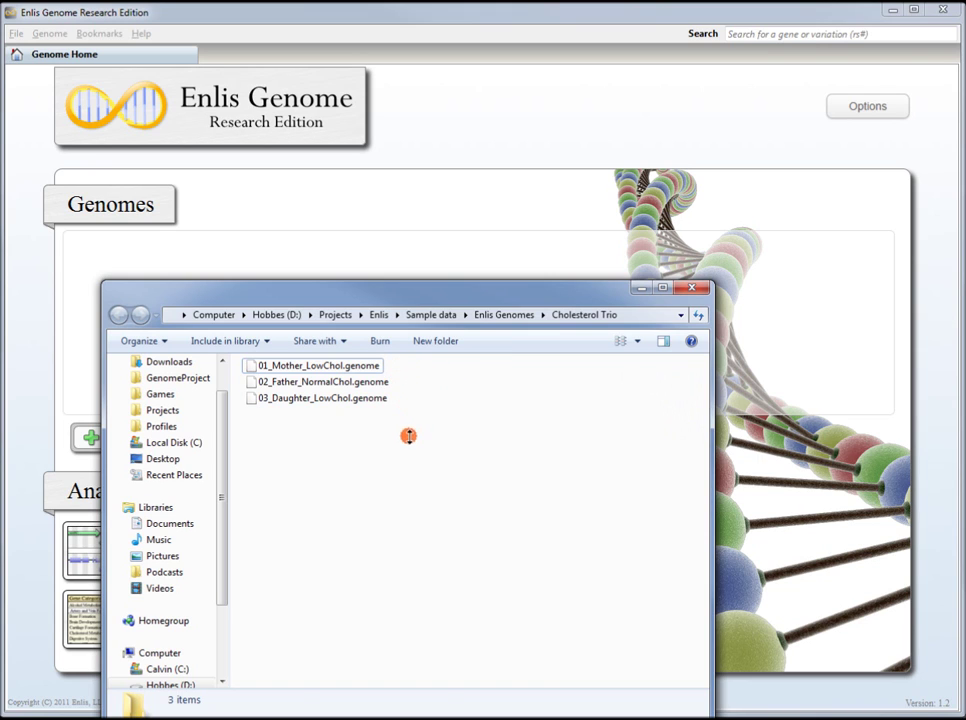
- Drag the Mother Low Chol, Father Normal Chol and Daughter Low Chol .genome files into the Genomes list
left_click_drag(409, 436, 345, 254)
left_click(354, 205)
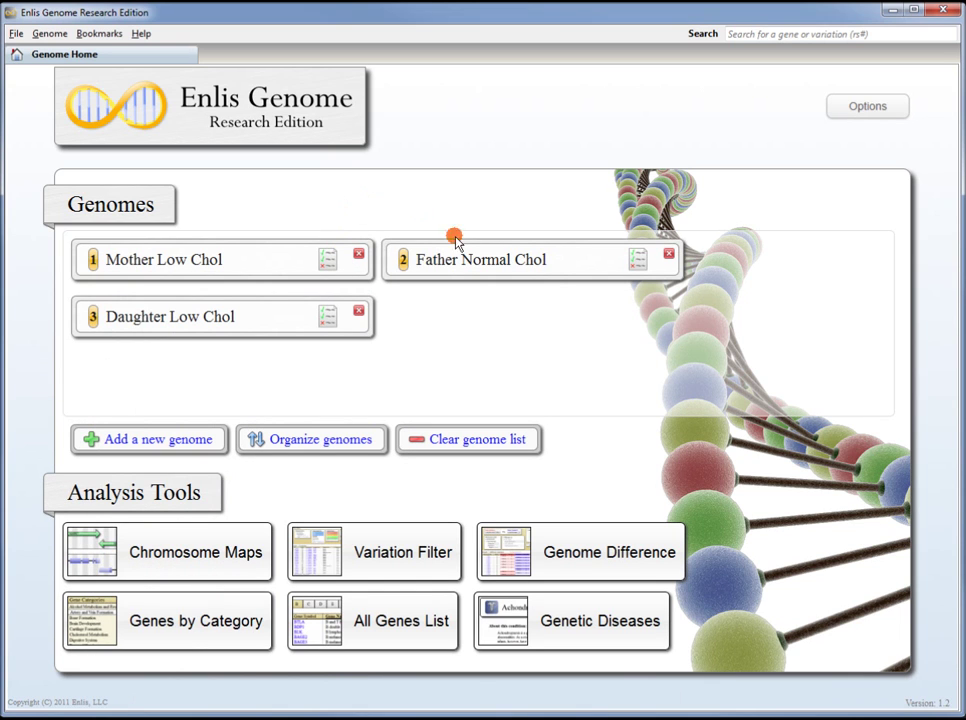
- Create a new genome set named 'Cholesterol Controls'
left_click(338, 440)
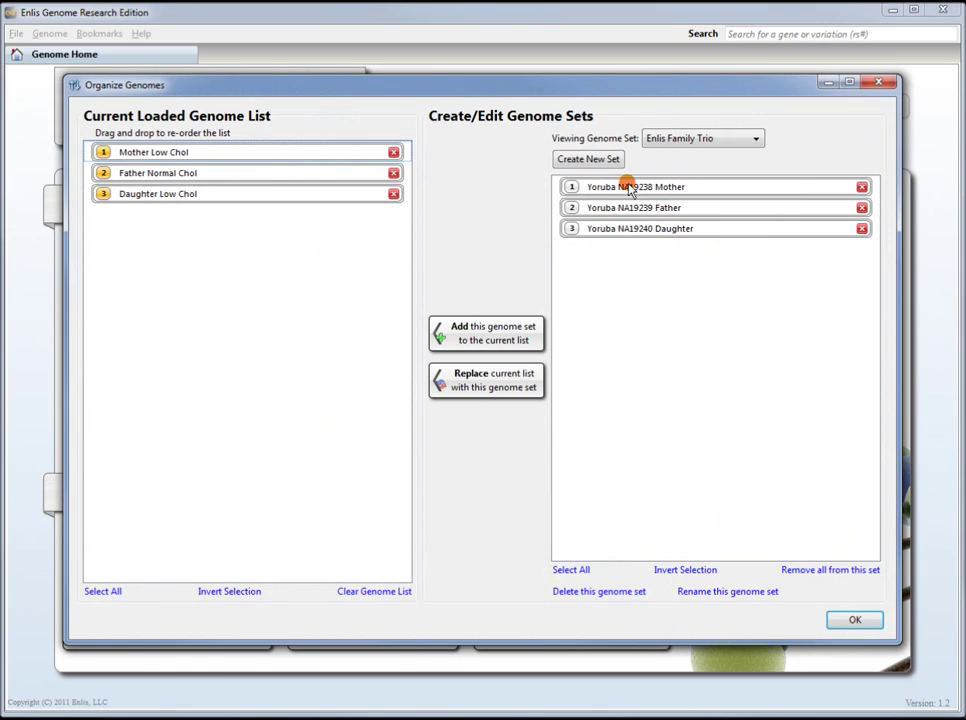
left_click(612, 162)
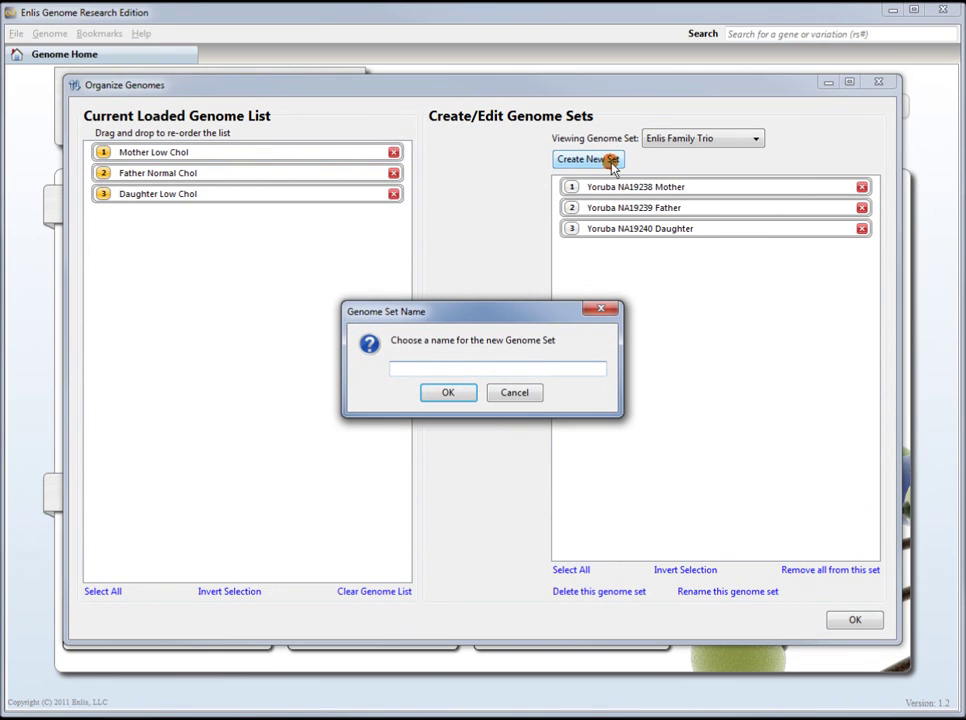
type("Cholesterol Controls")
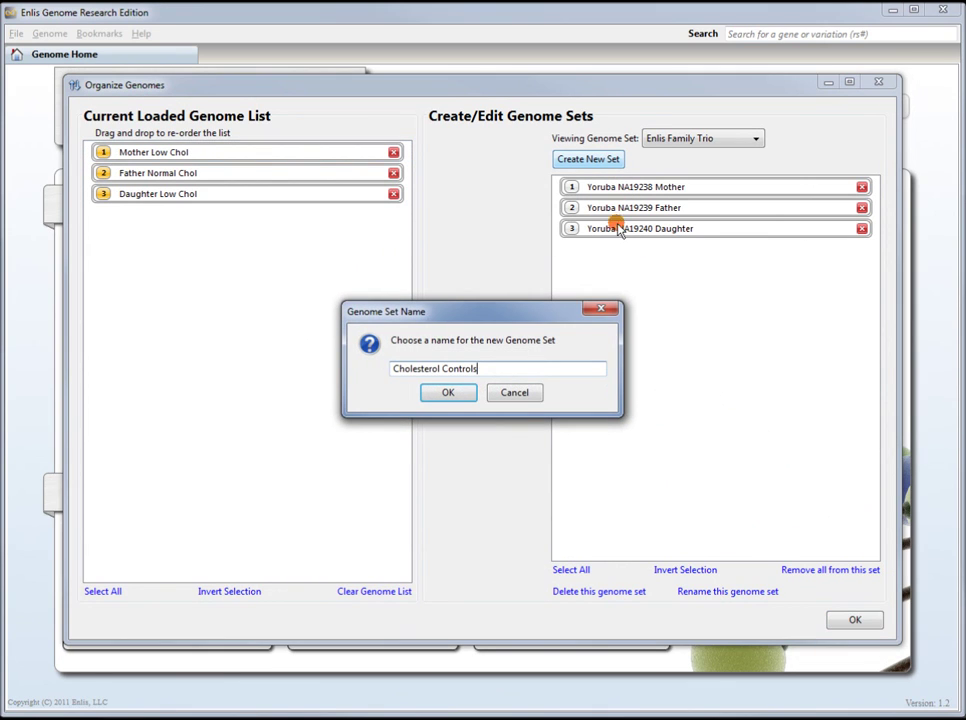
left_click(472, 392)
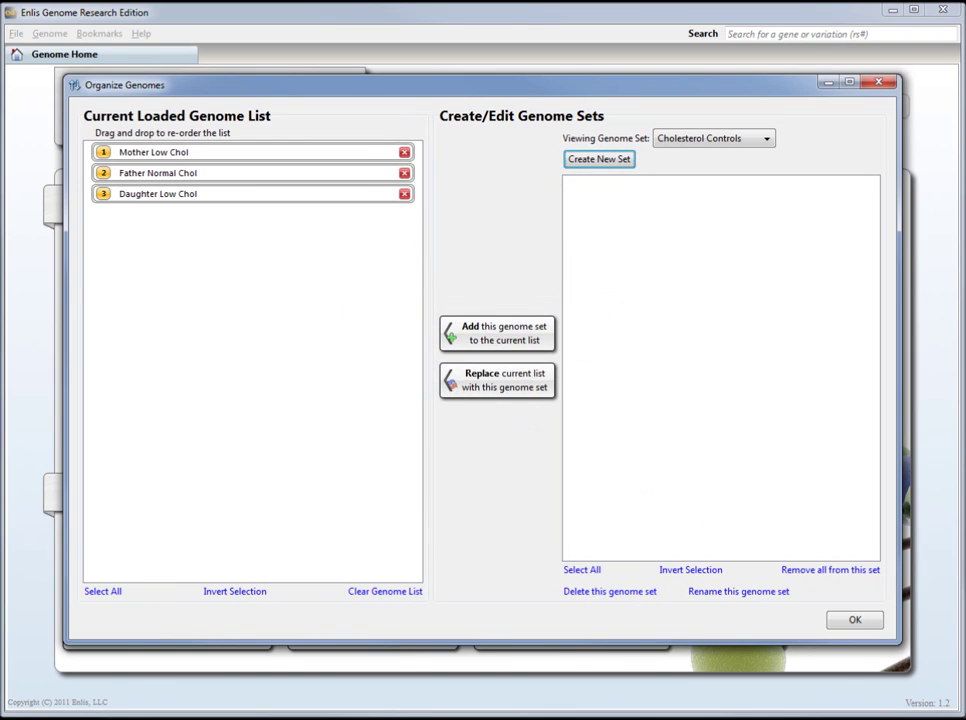
- Add all 53 control genome files to the Cholesterol Controls set and return to Genome Home
key("alt+Tab")
key("ctrl+a")
left_click_drag(664, 401, 724, 231)
left_click(822, 148)
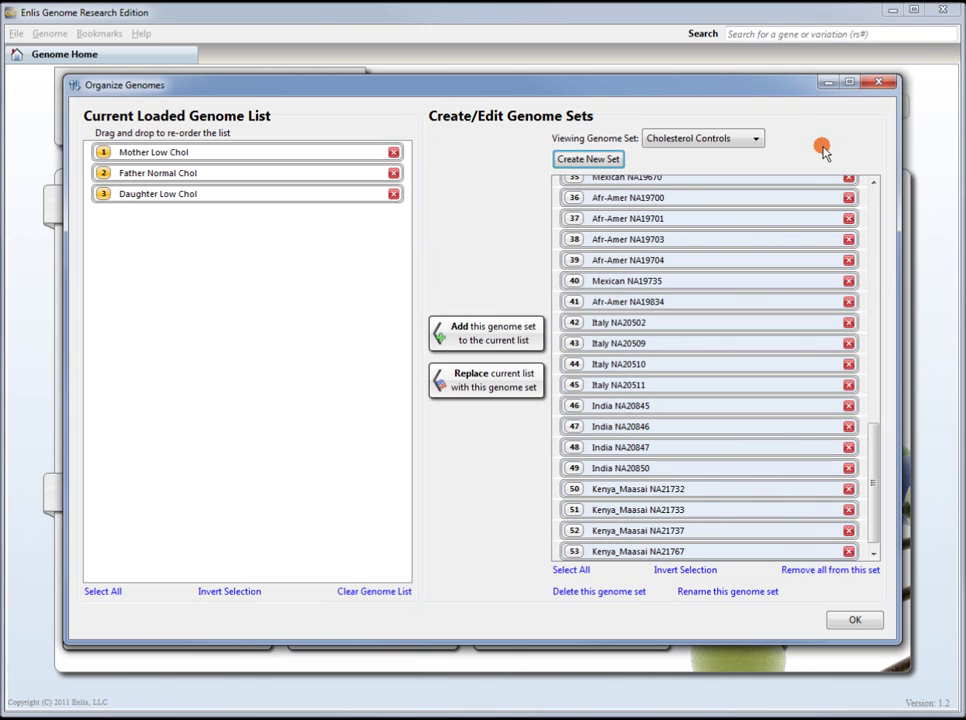
left_click(858, 620)
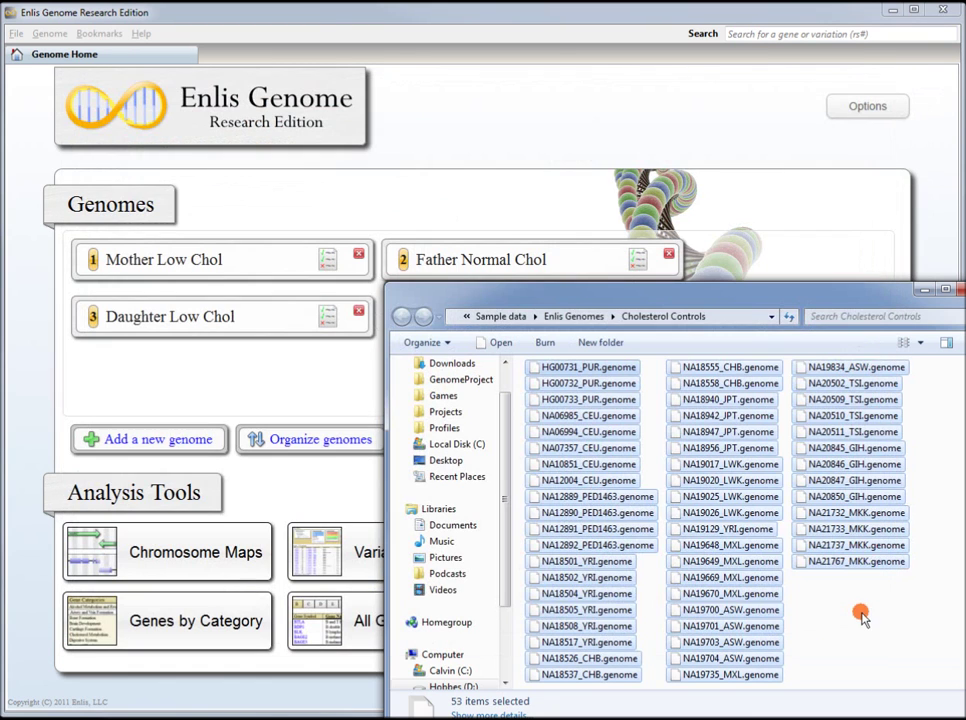
left_click(786, 207)
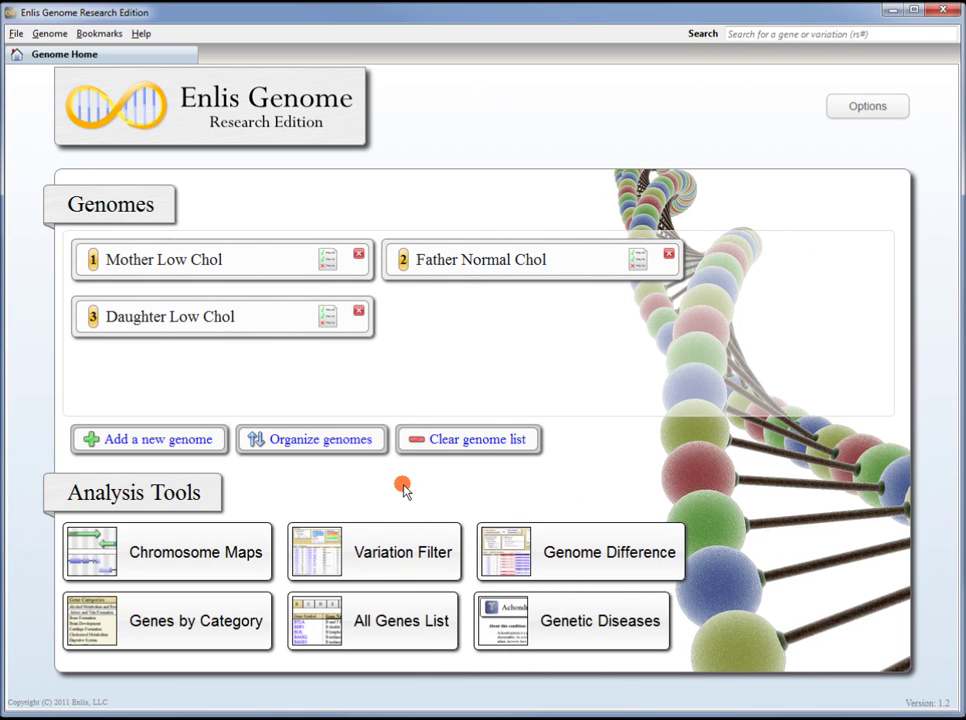
- In the Variation Filter, add In Single Genome, Not in Single Genome and Not in Genome Set conditions
left_click(389, 544)
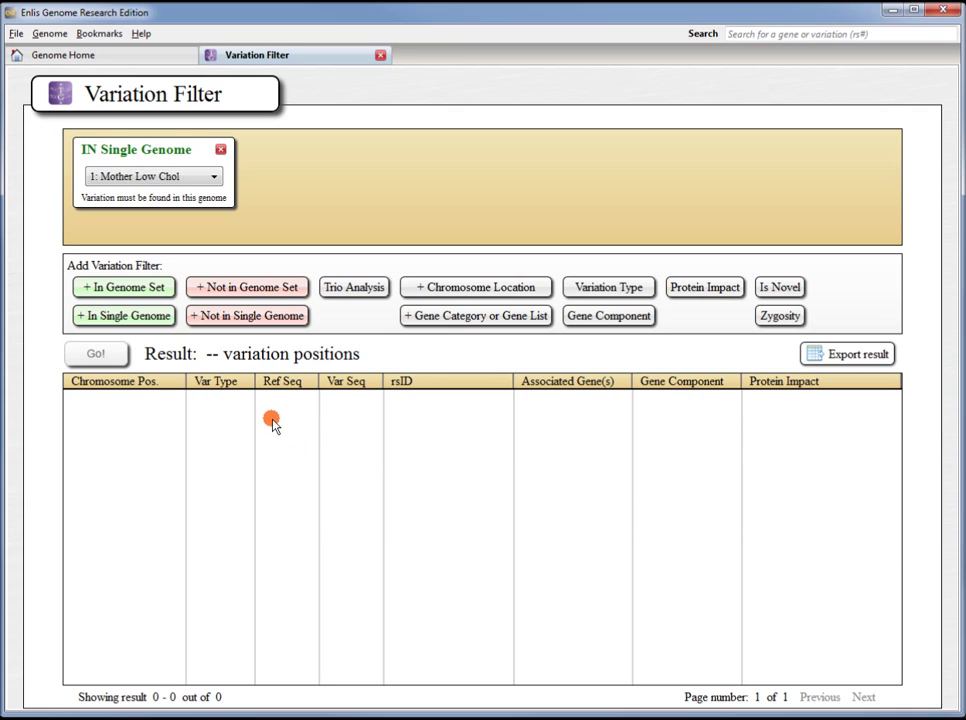
left_click(150, 316)
left_click(203, 316)
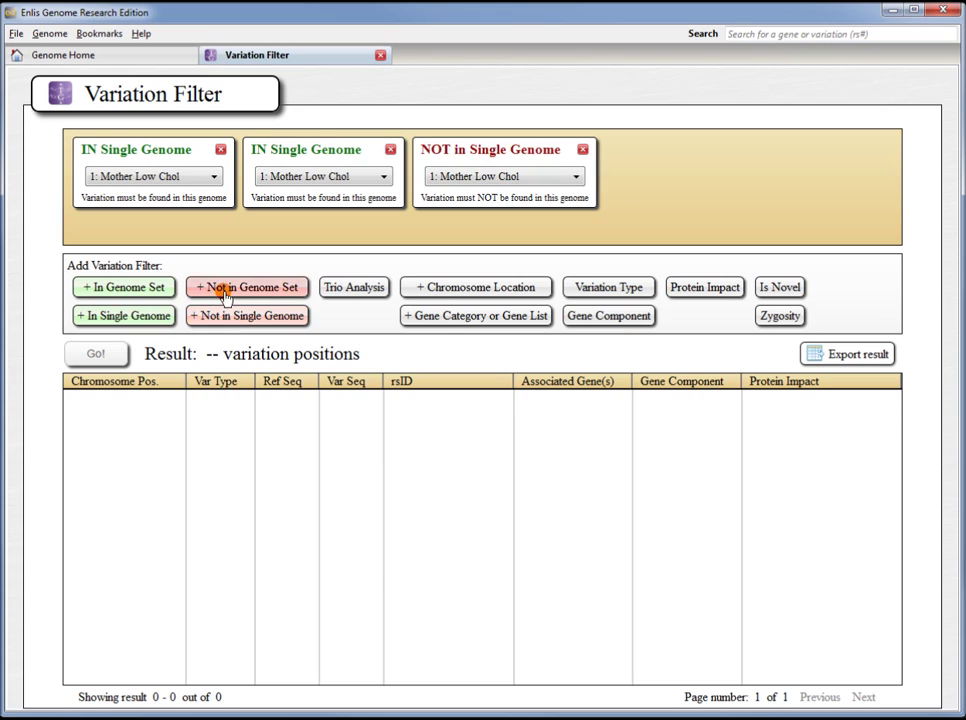
left_click(222, 286)
- Require Mother and Daughter Low Chol; exclude Father Normal Chol and Cholesterol Controls (53)
left_click(211, 177)
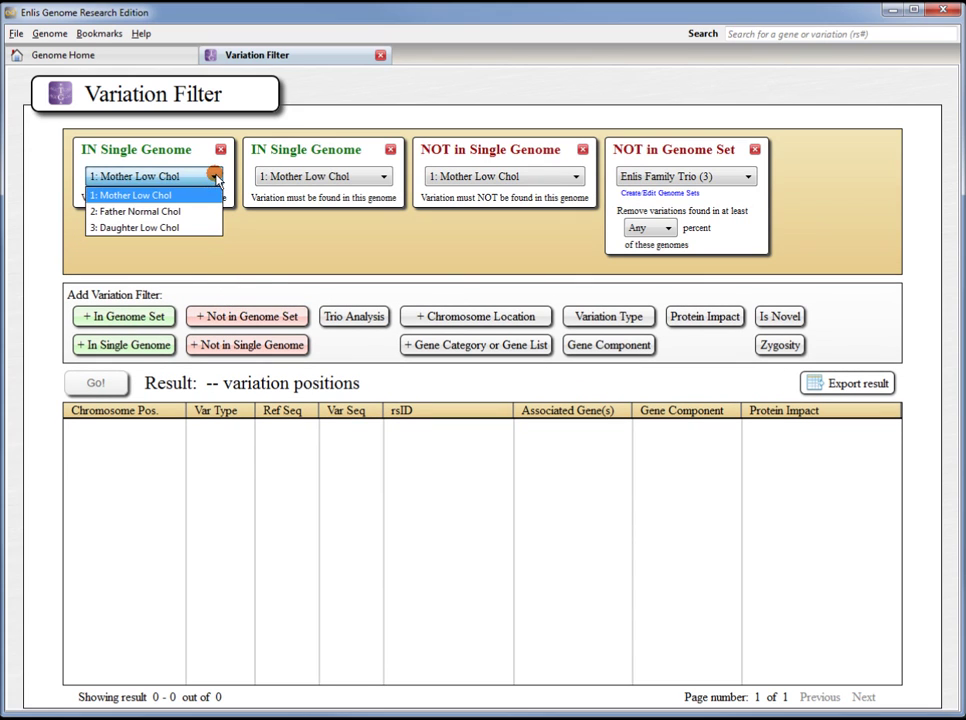
left_click(215, 176)
left_click(323, 179)
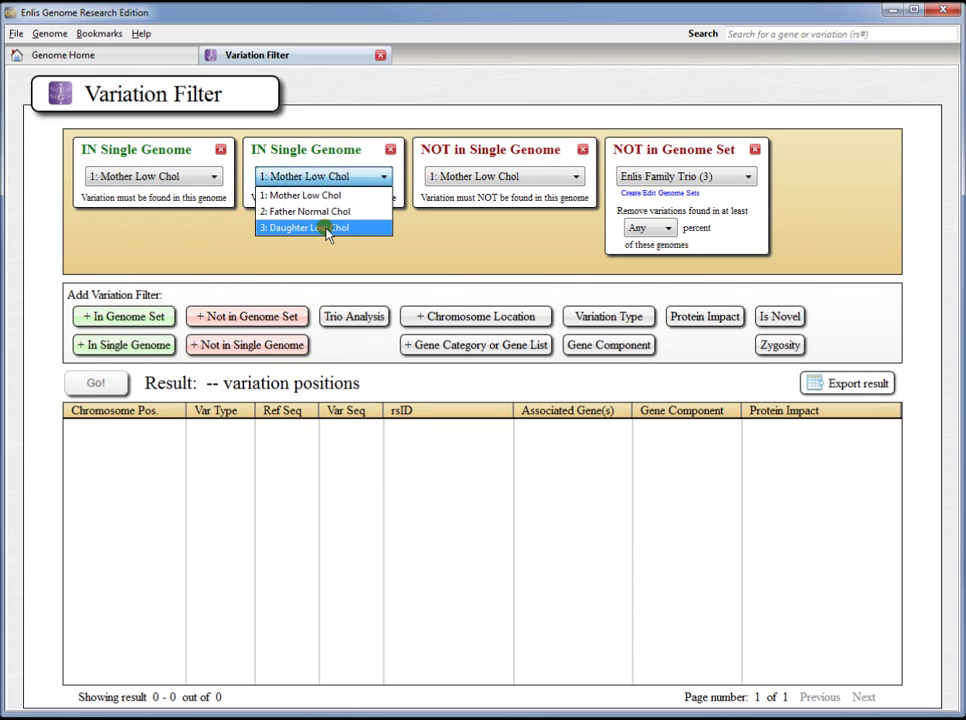
left_click(328, 233)
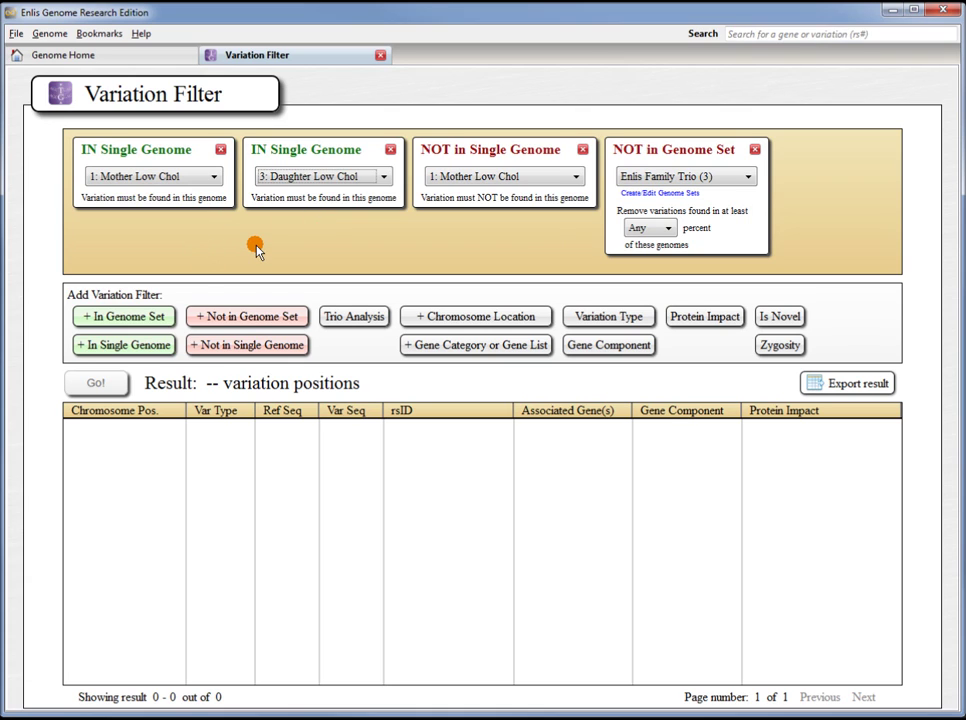
left_click(462, 177)
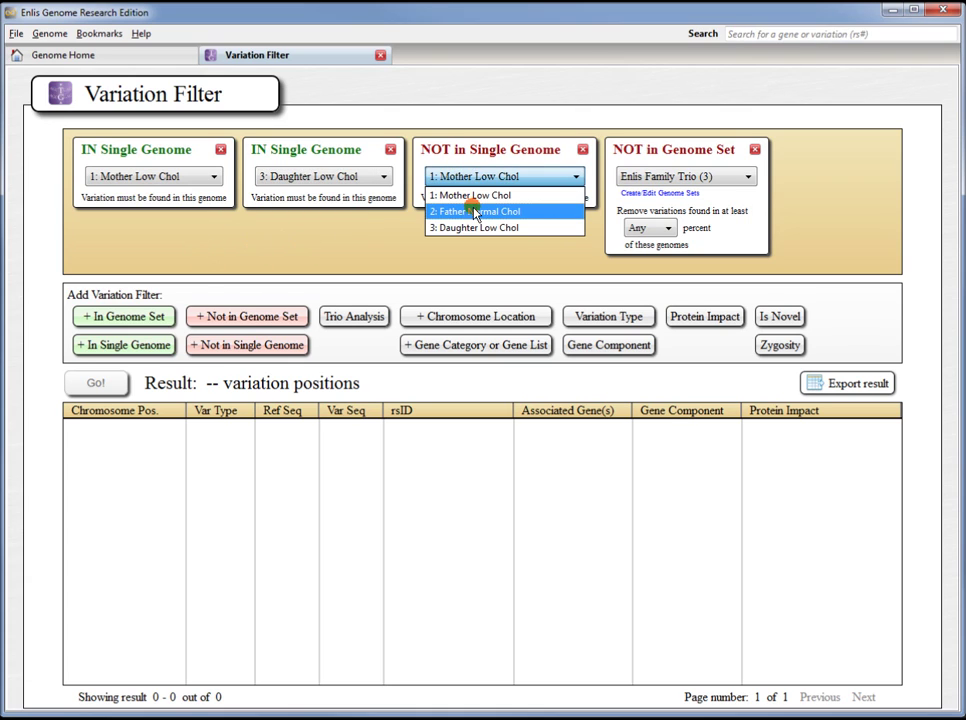
left_click(479, 213)
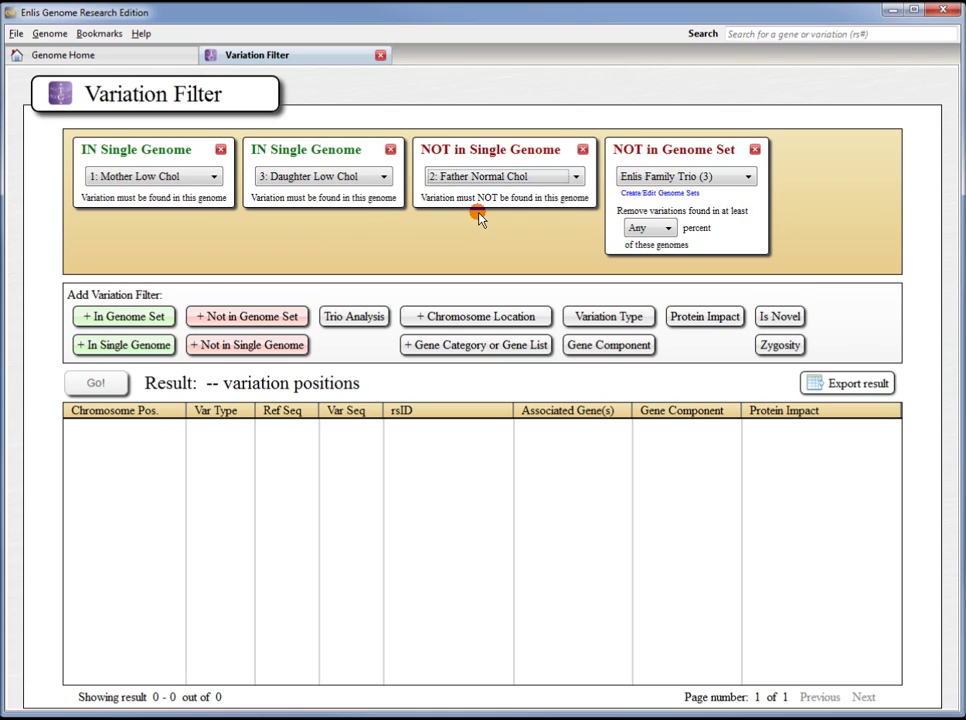
left_click(659, 178)
left_click(682, 325)
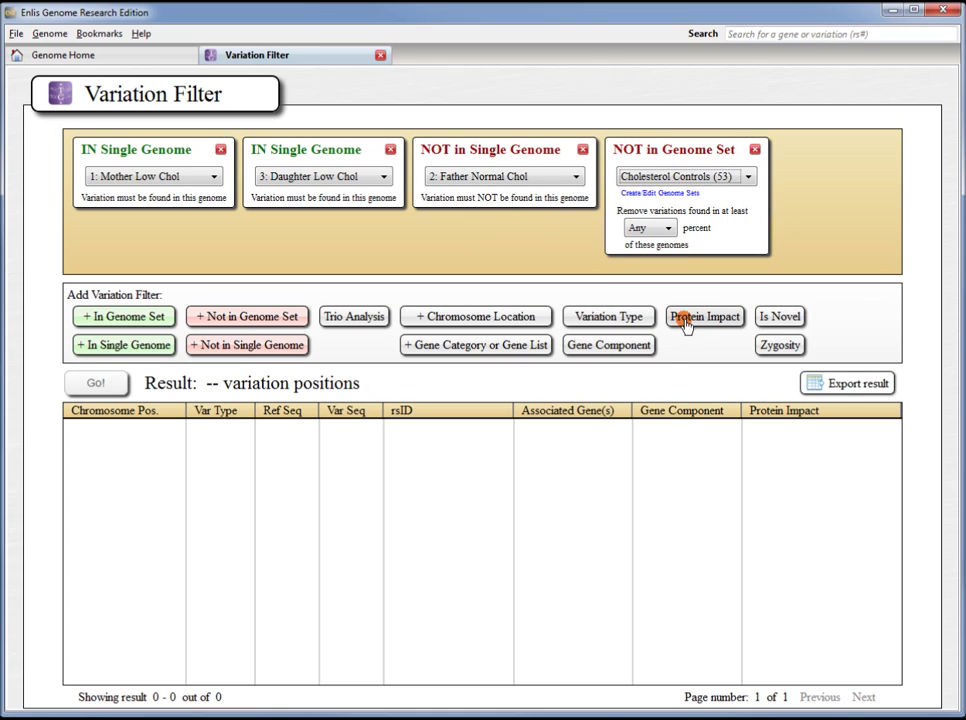
- Add a Cholesterol Metabolism gene category filter and a protein impact filter excluding Synonymous
left_click(470, 344)
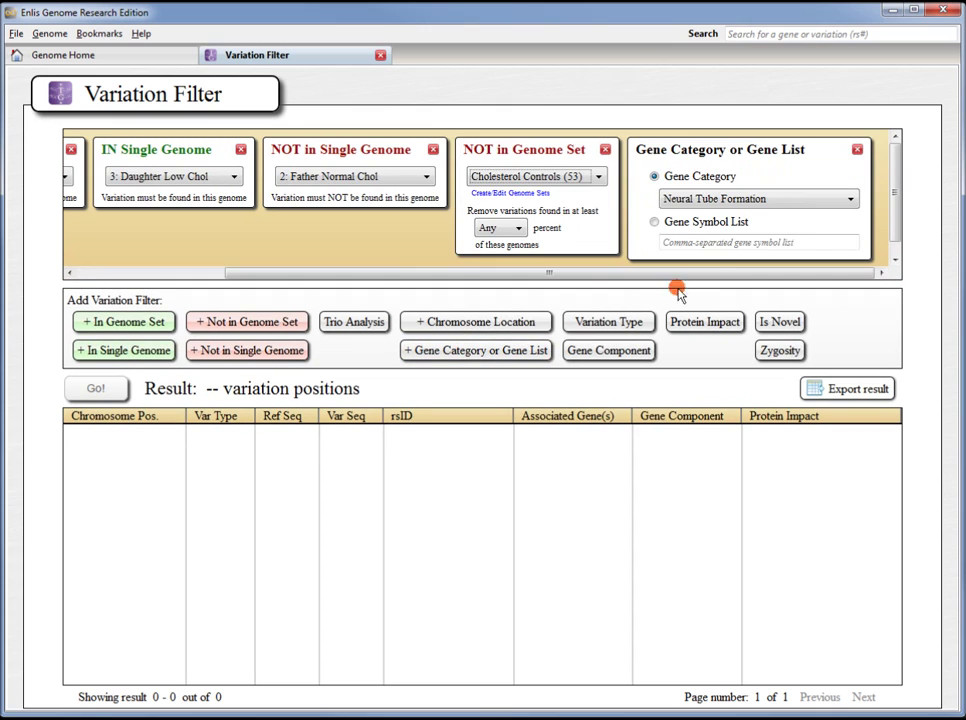
left_click(740, 197)
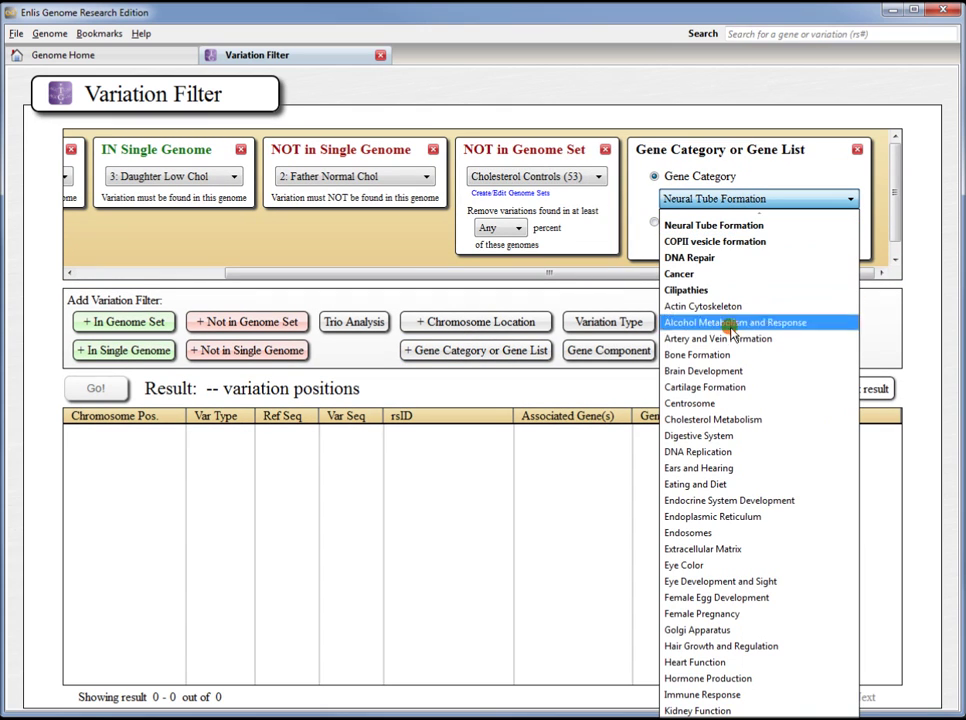
left_click(748, 421)
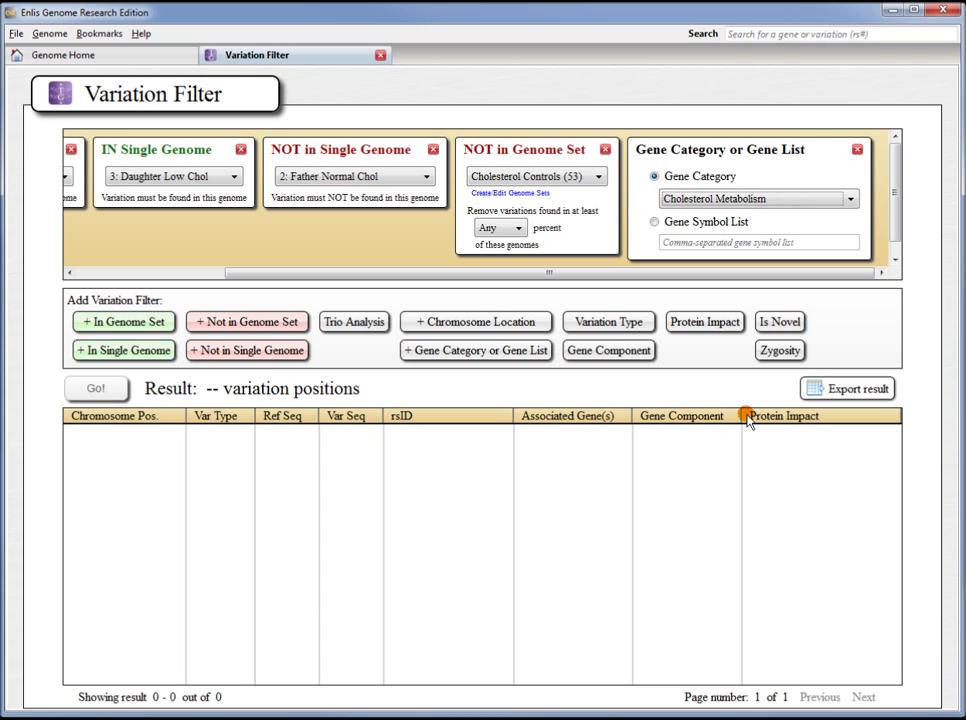
left_click(702, 322)
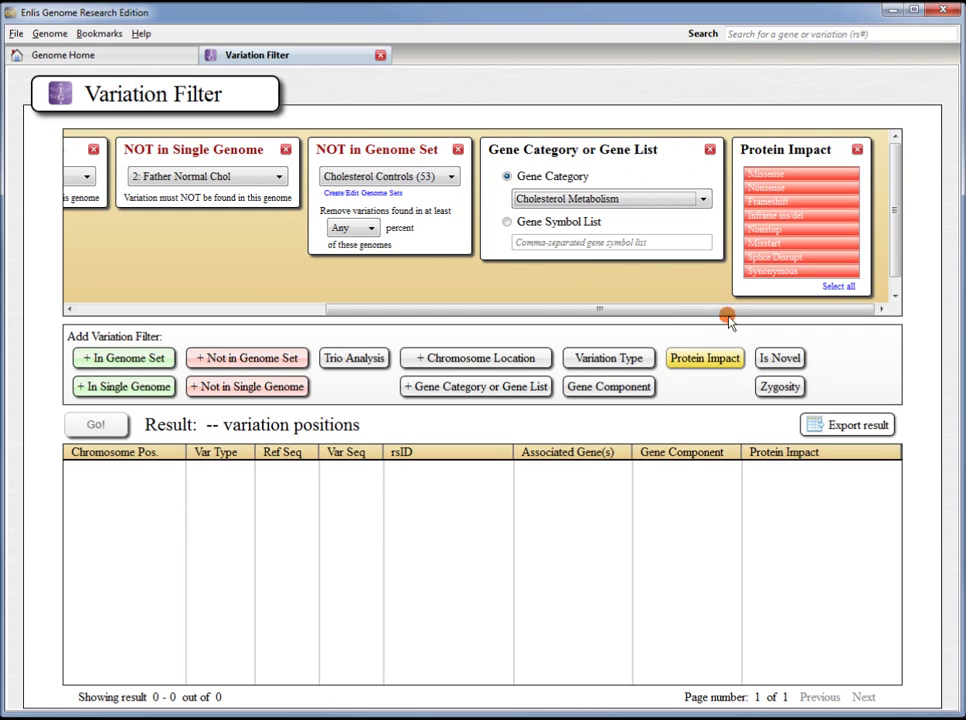
left_click(772, 273)
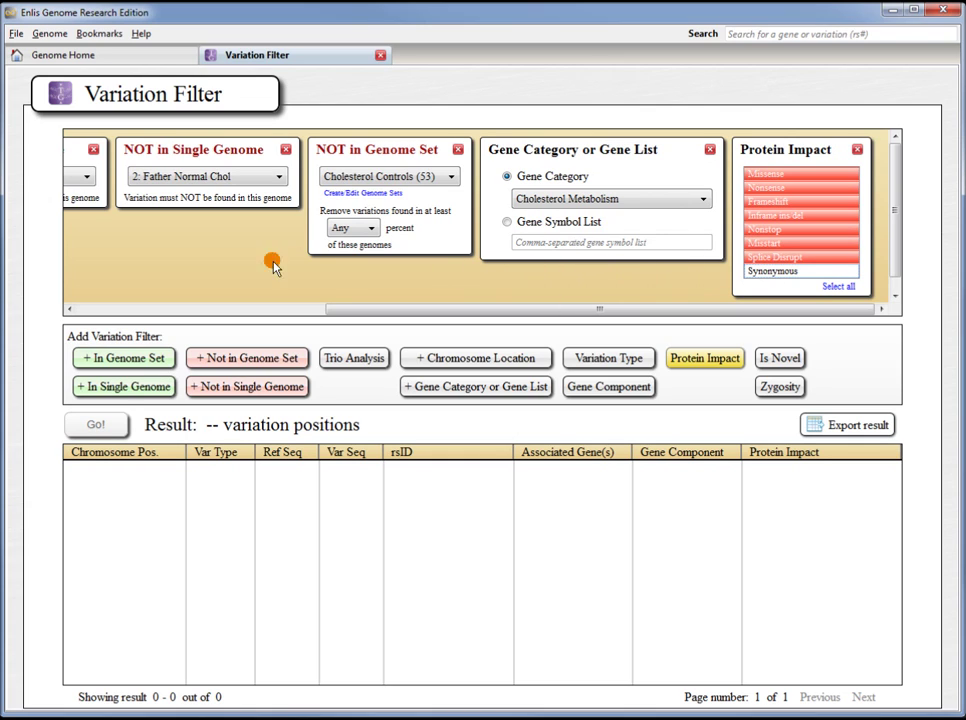
- Run the search and stop it at 4 variation positions in PCSK9, APOB, IL4 and TRERF1
left_click(94, 426)
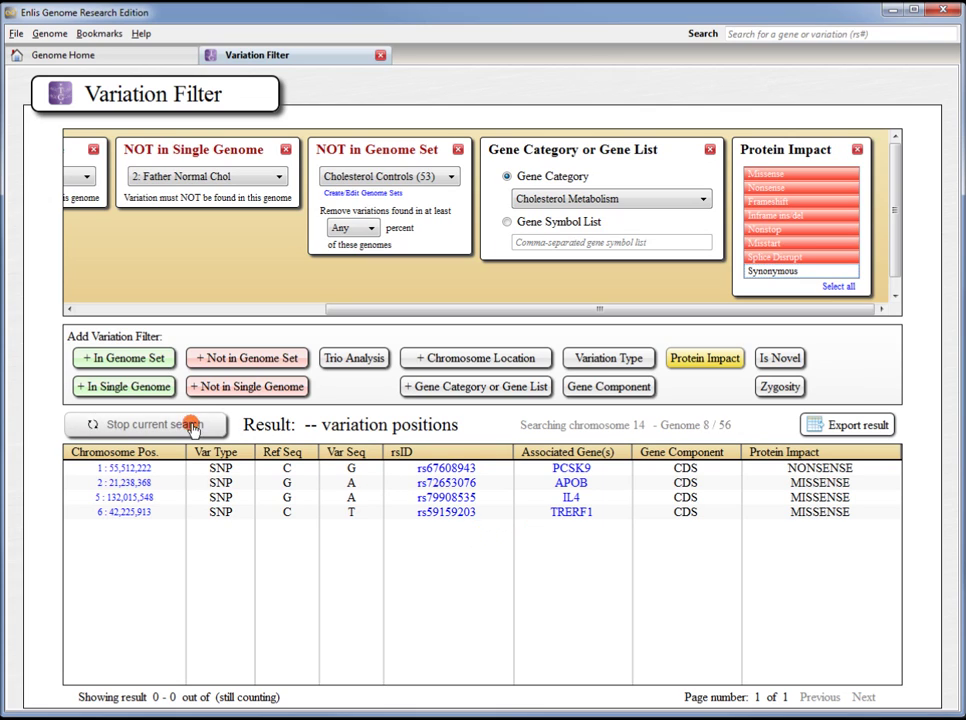
left_click(155, 424)
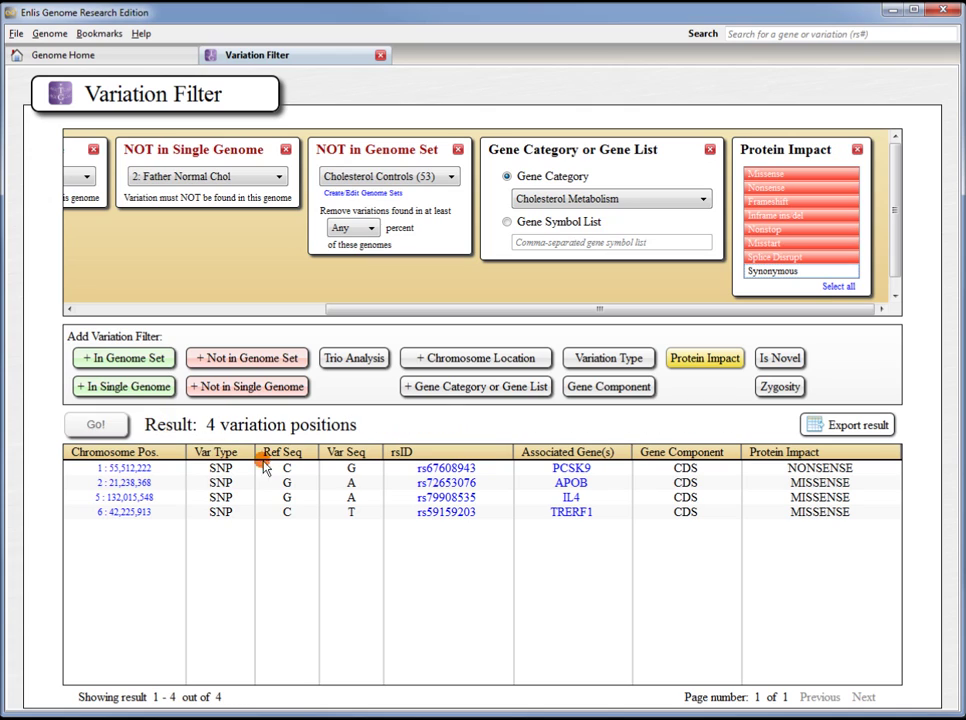
left_click(572, 468)
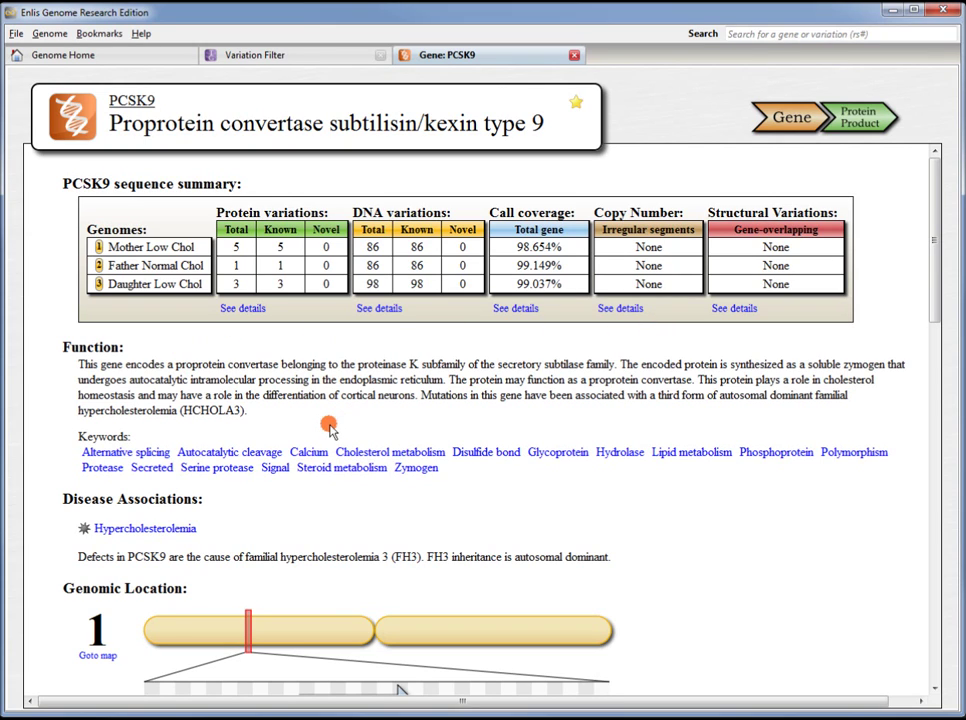
mouse_move(463, 452)
scroll(718, 571, "down", 3)
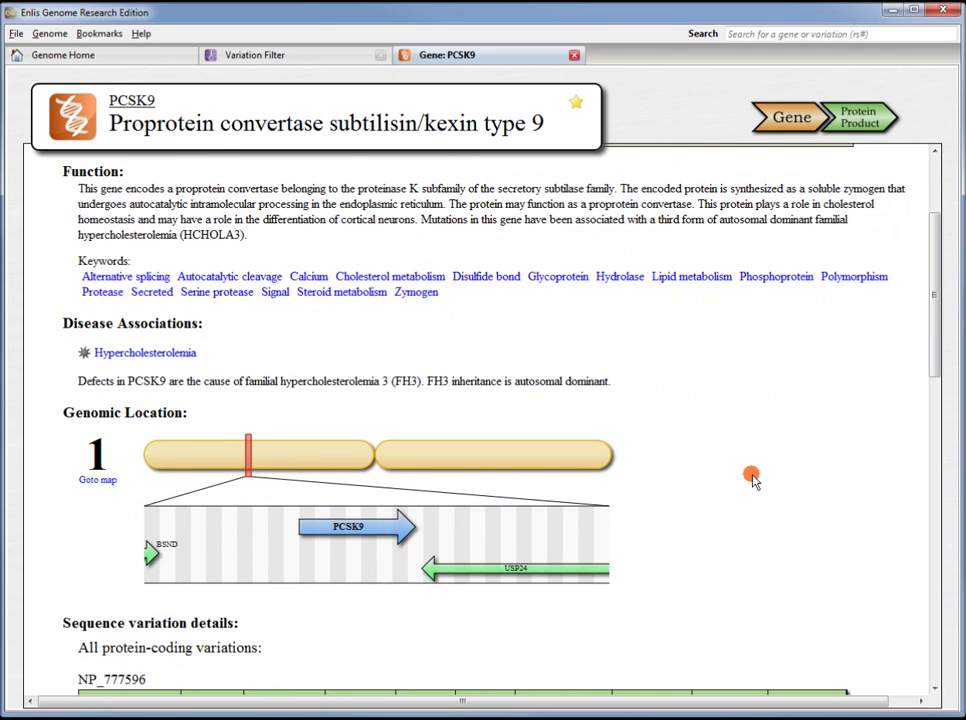
left_click_drag(931, 291, 912, 448)
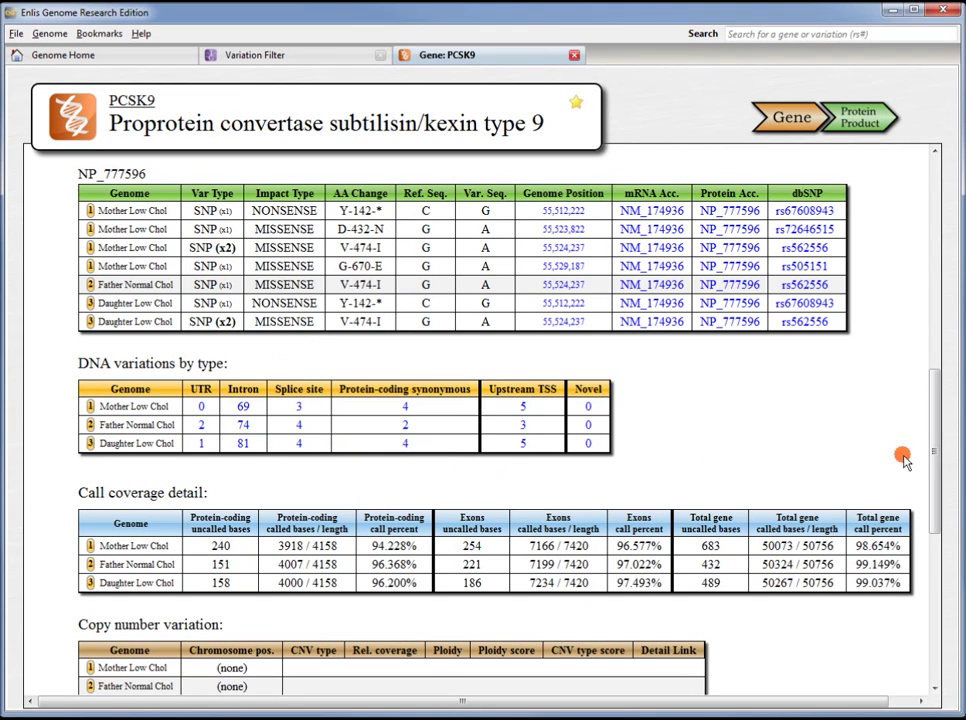
left_click_drag(938, 429, 921, 484)
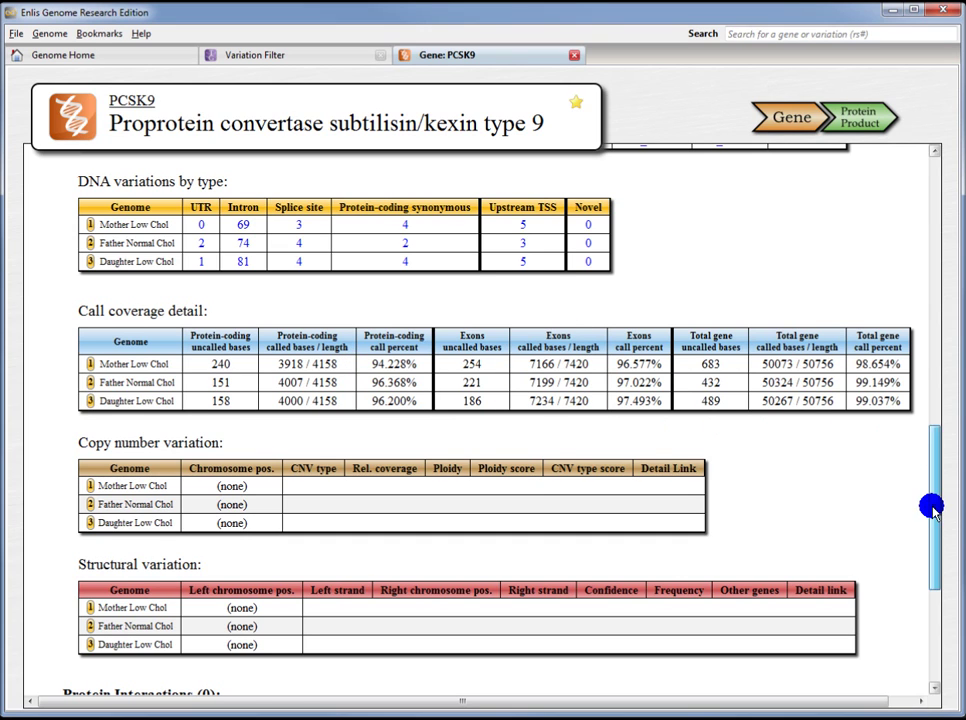
left_click_drag(931, 509, 936, 226)
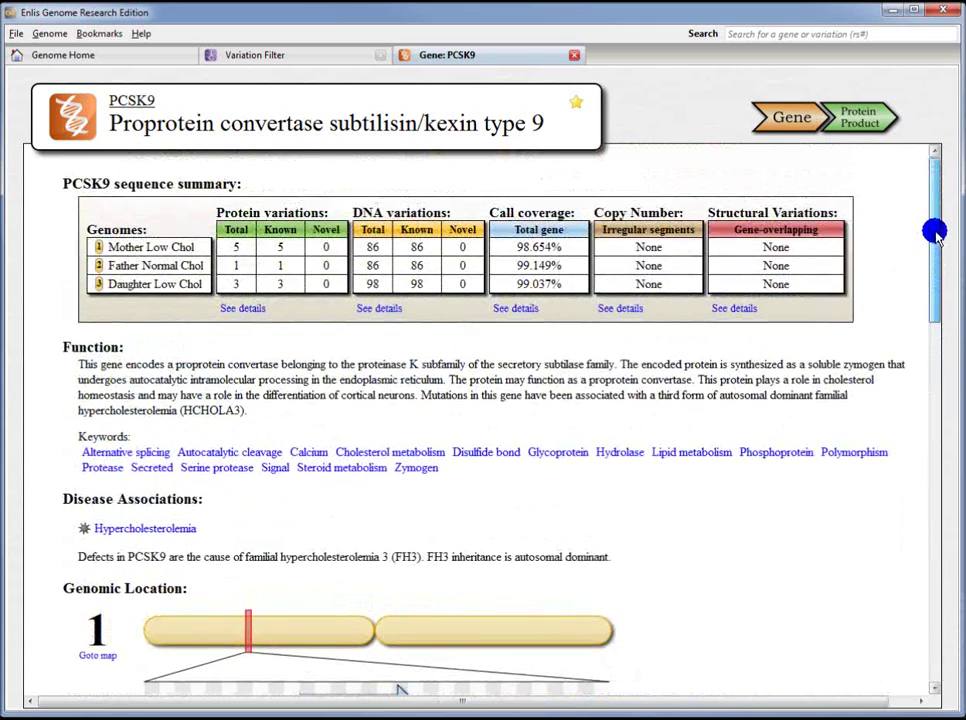
- Close the Gene: PCSK9 tab and open the 1:55,512,222 variant from the filter results
middle_click(509, 57)
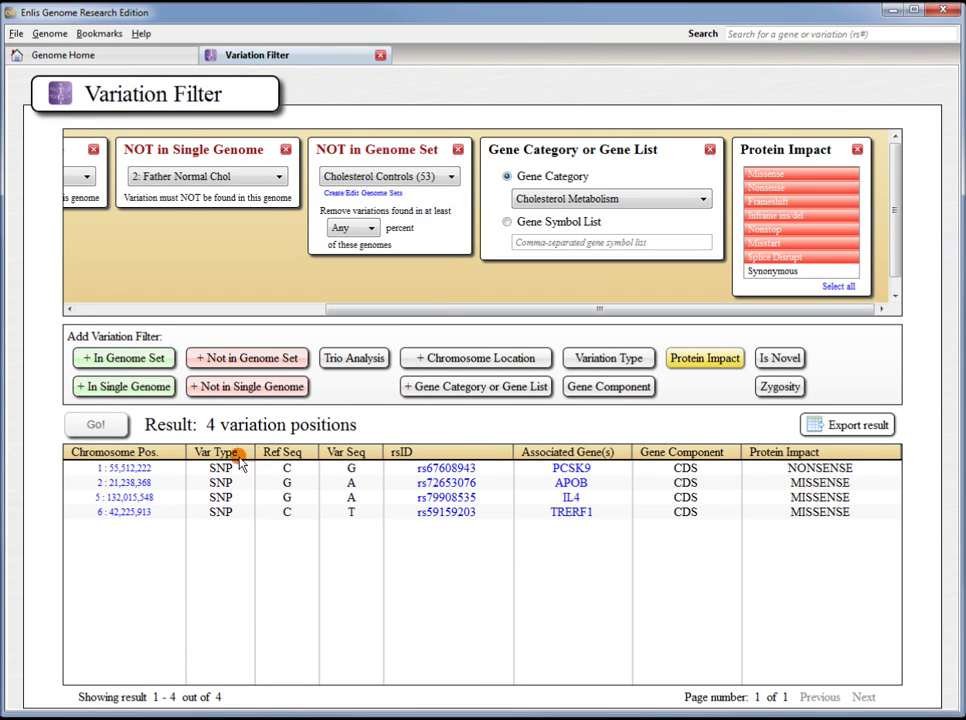
left_click(120, 469)
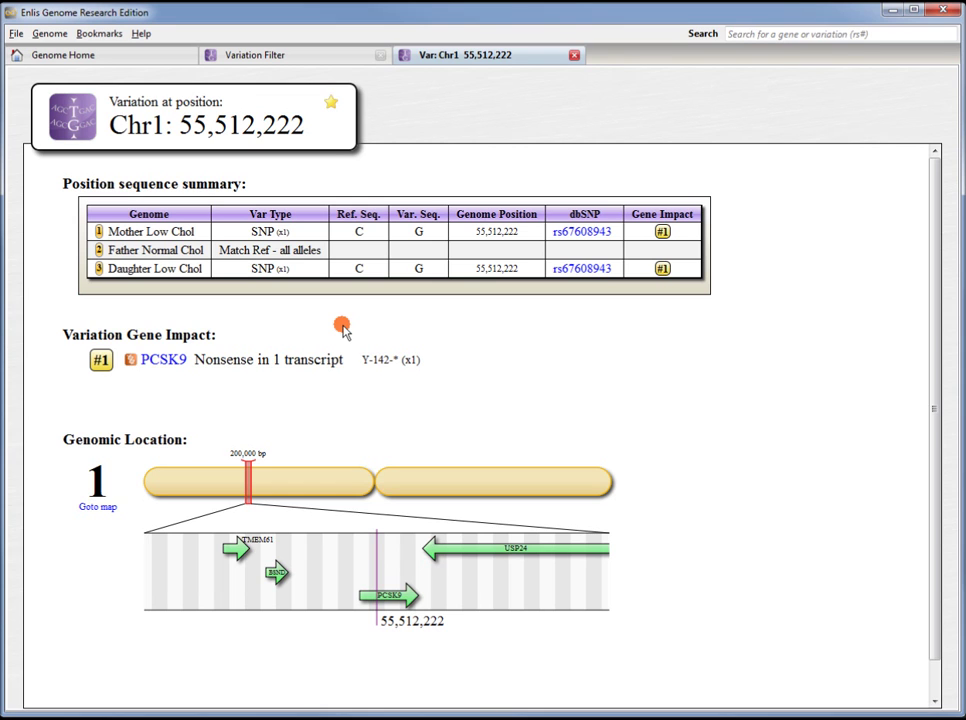
- Add the 53-genome Cholesterol Controls set to the loaded trio, for 56 genomes in total
left_click(119, 58)
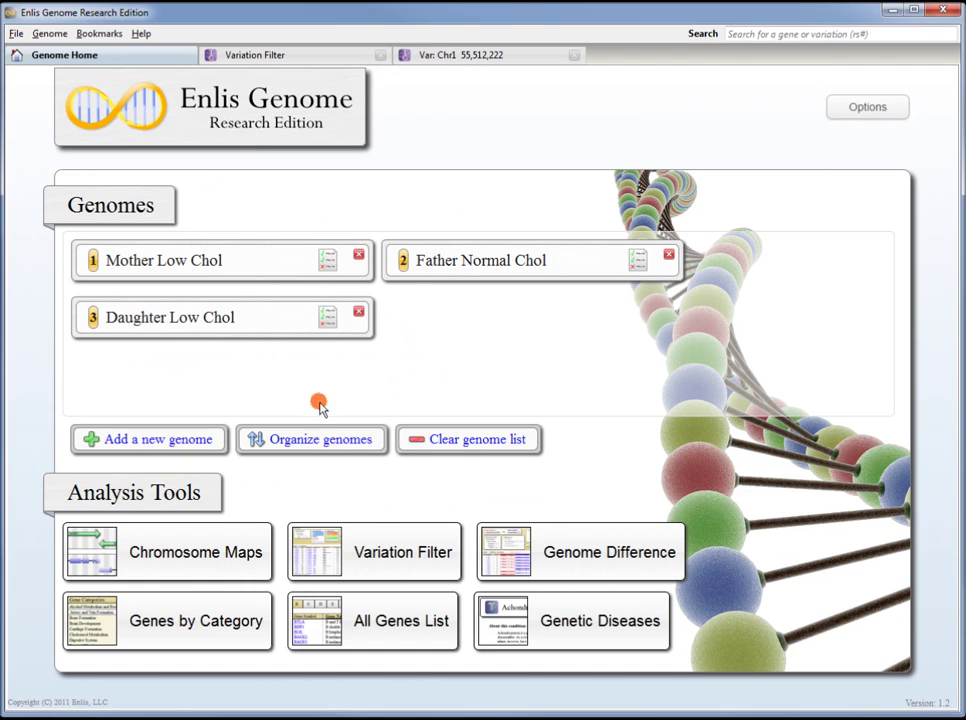
left_click(330, 437)
left_click(675, 138)
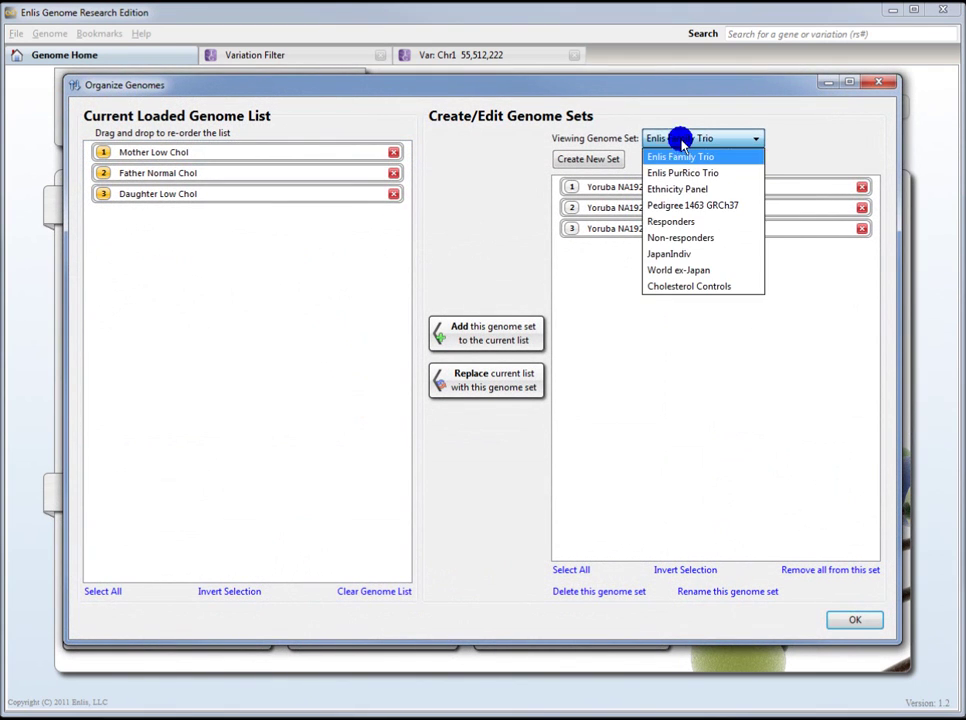
left_click(699, 286)
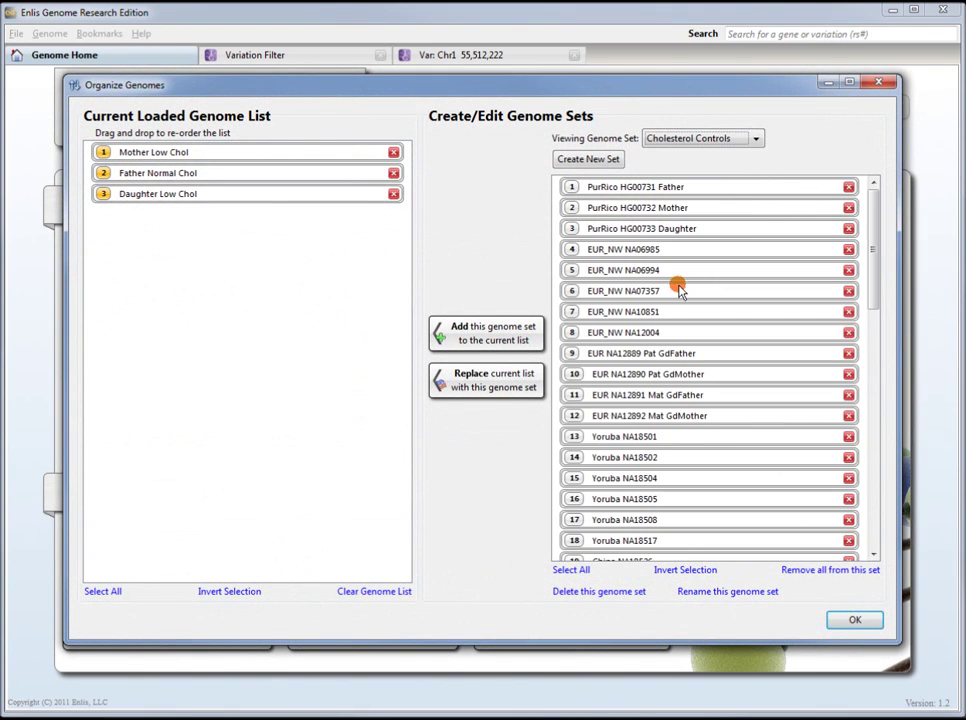
left_click(493, 336)
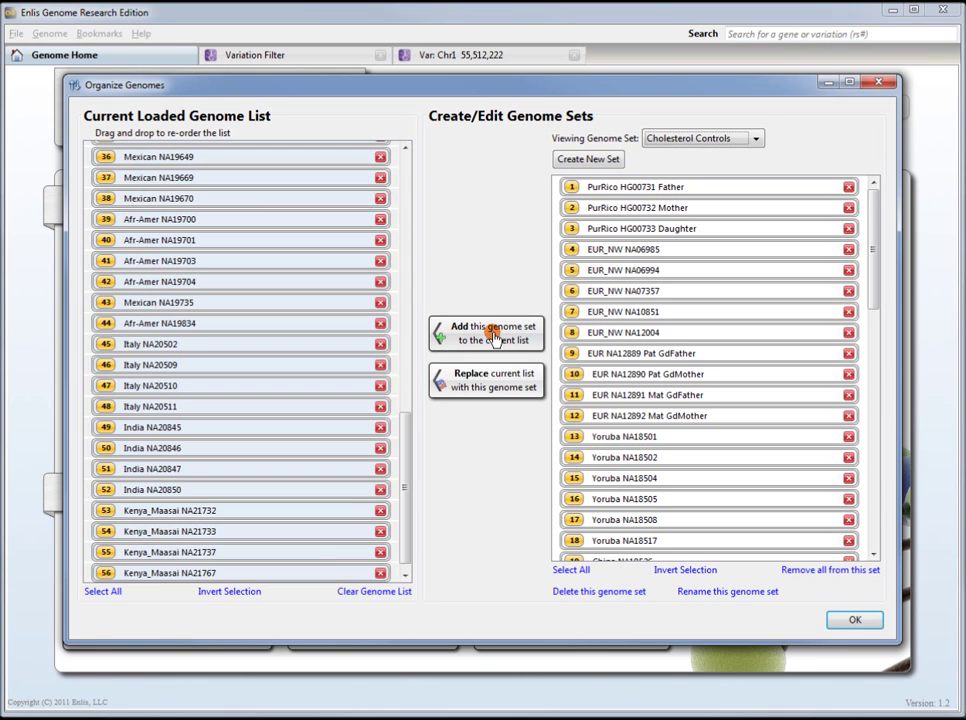
left_click(842, 621)
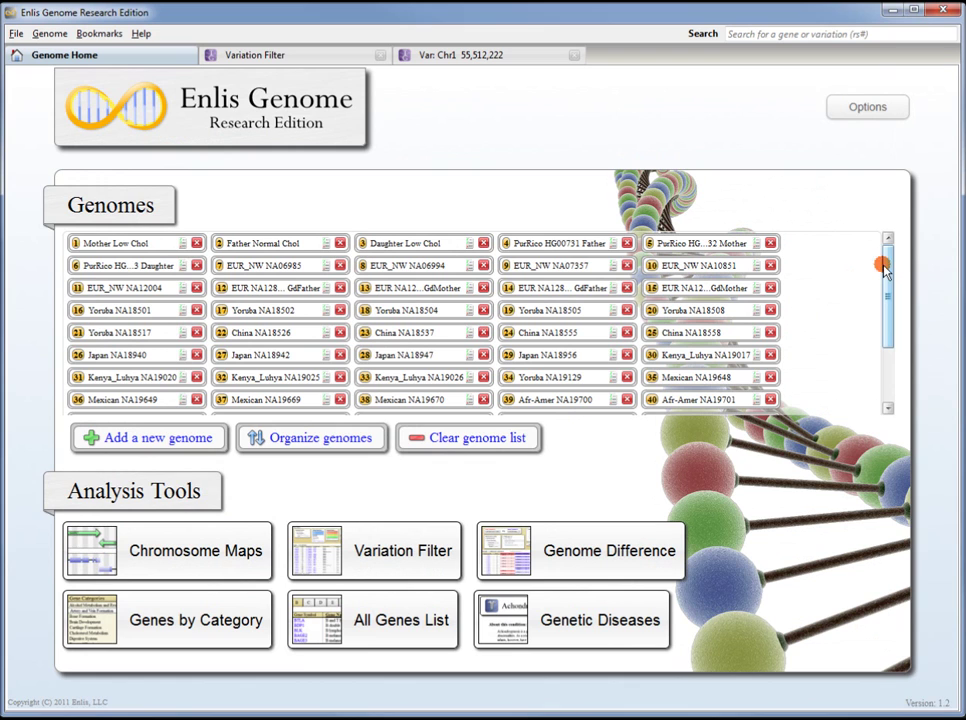
mouse_move(888, 262)
left_mouse_down()
mouse_move(884, 328)
mouse_move(887, 243)
left_mouse_up()
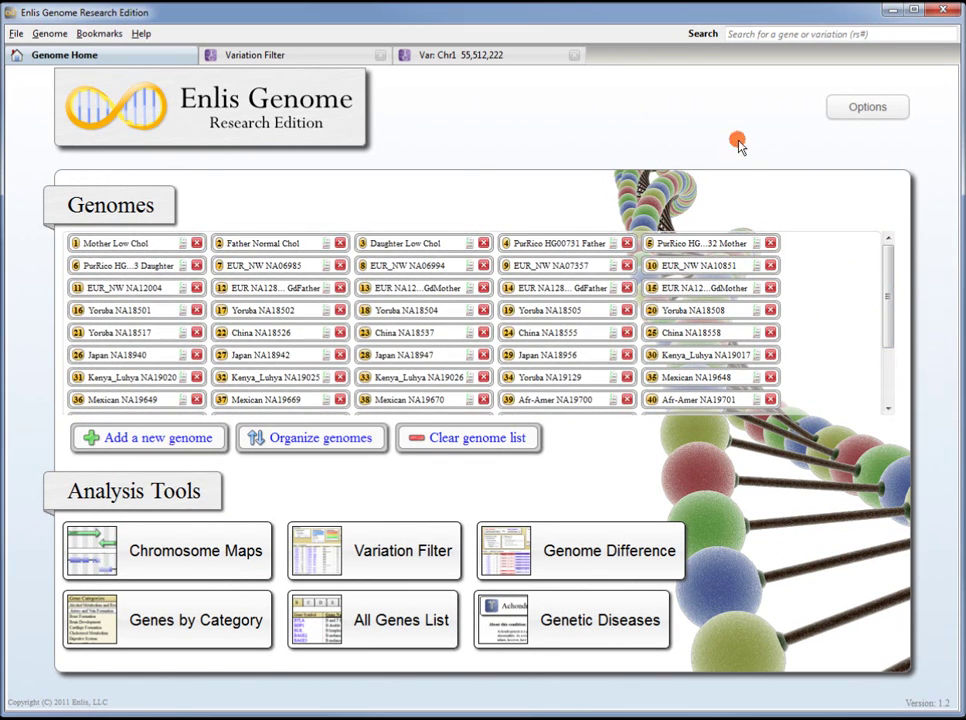
- Review the Var: Chr1 55,512,222 tab's 56-genome table down to Variation Gene Impact and Genomic Location
left_click(488, 57)
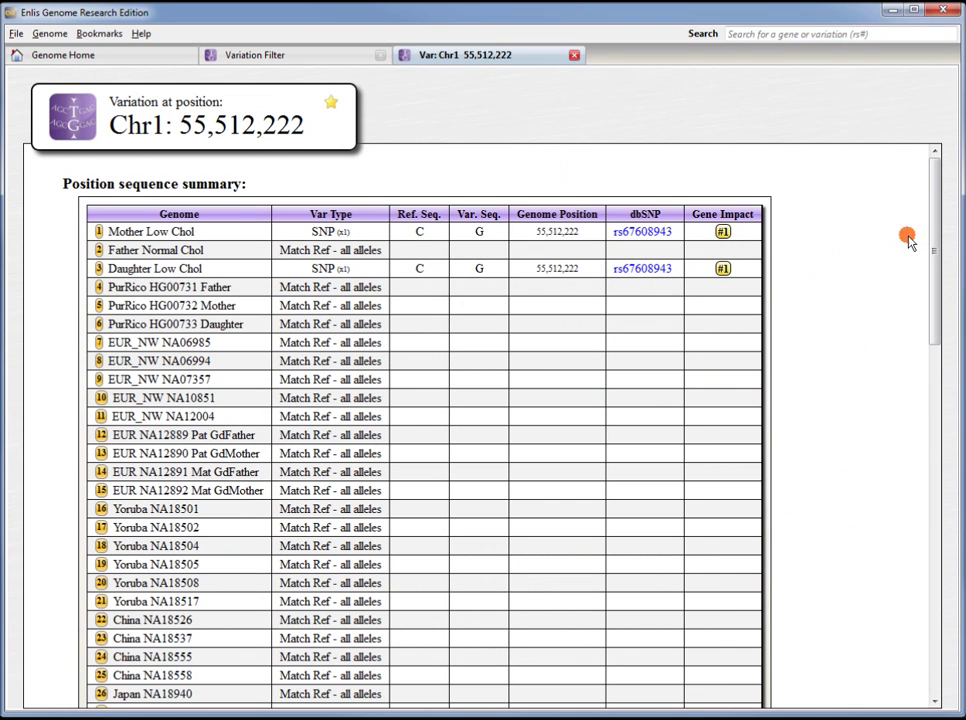
mouse_move(932, 218)
left_mouse_down()
mouse_move(899, 326)
mouse_move(895, 456)
mouse_move(938, 269)
mouse_move(936, 195)
left_mouse_up()
left_click_drag(934, 200, 907, 561)
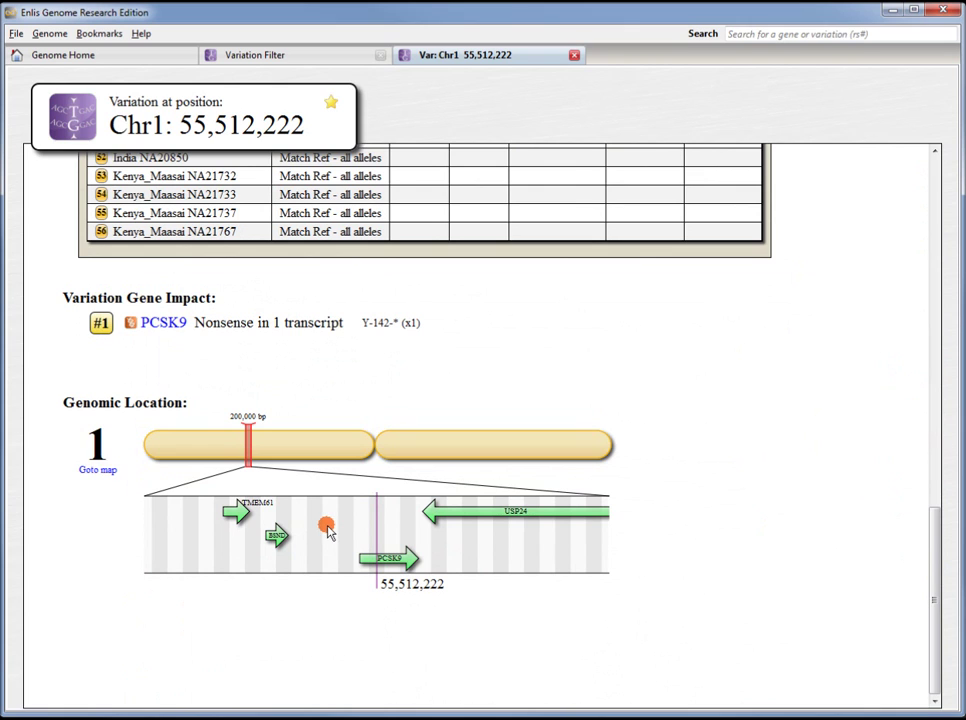
- Open the Chromosome 1 map at the variant, zoom out to 20,000 bp and pan across PCSK9
left_click(97, 472)
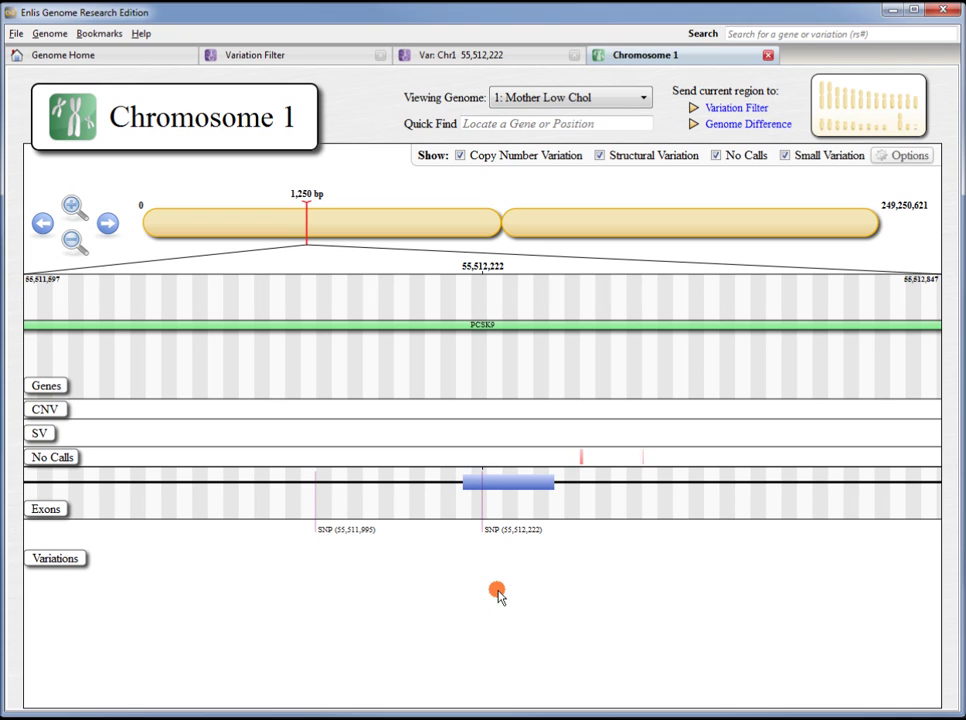
scroll(496, 590, "down", 4)
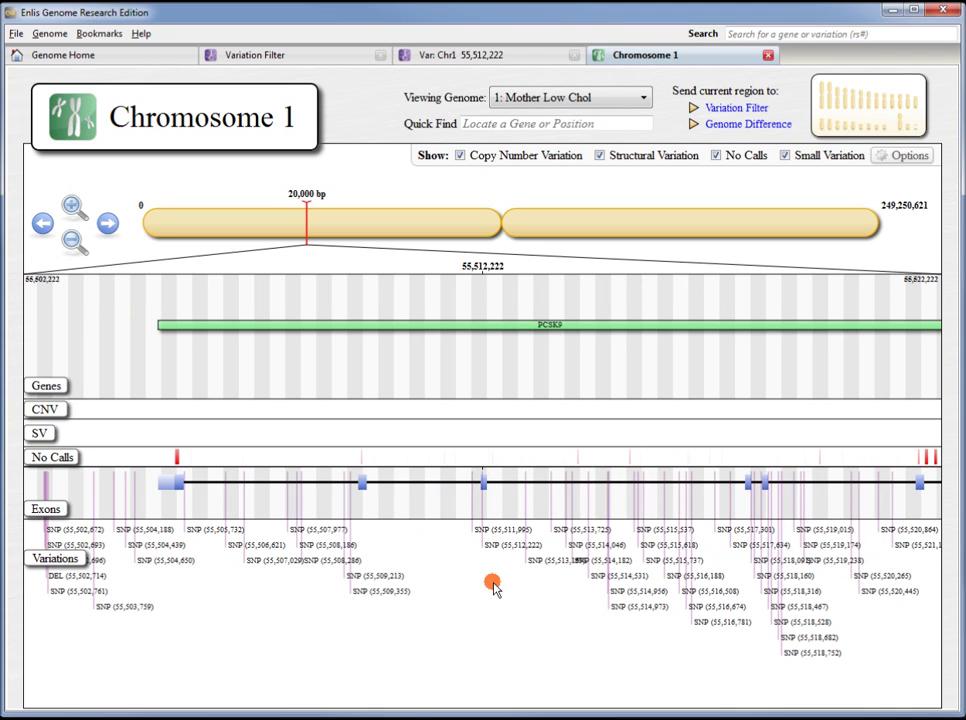
left_click_drag(535, 662, 304, 631)
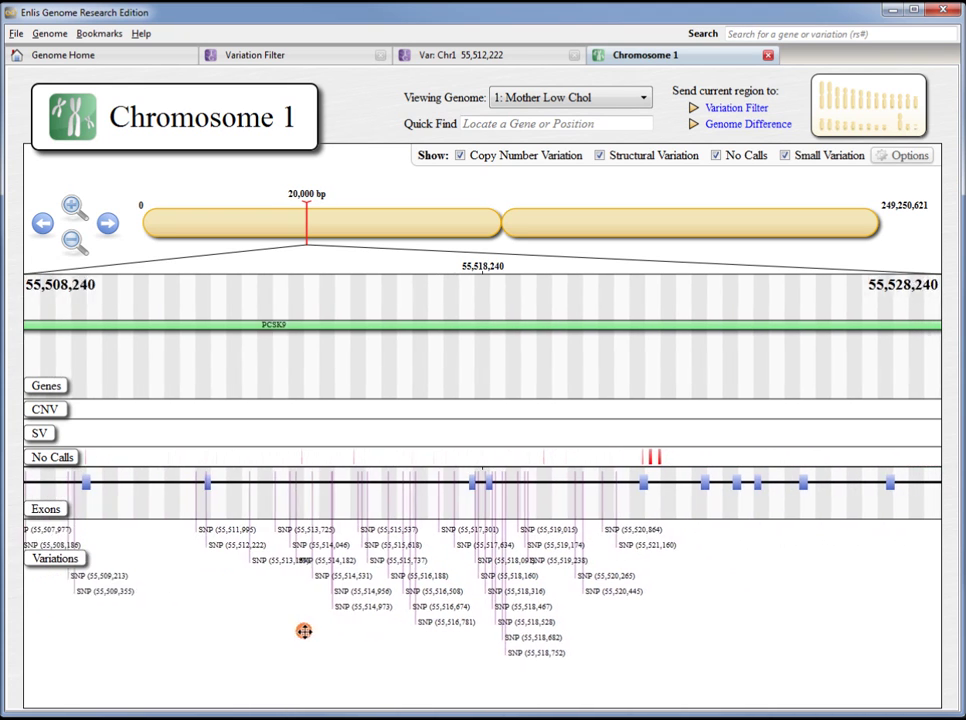
left_click_drag(707, 627, 466, 632)
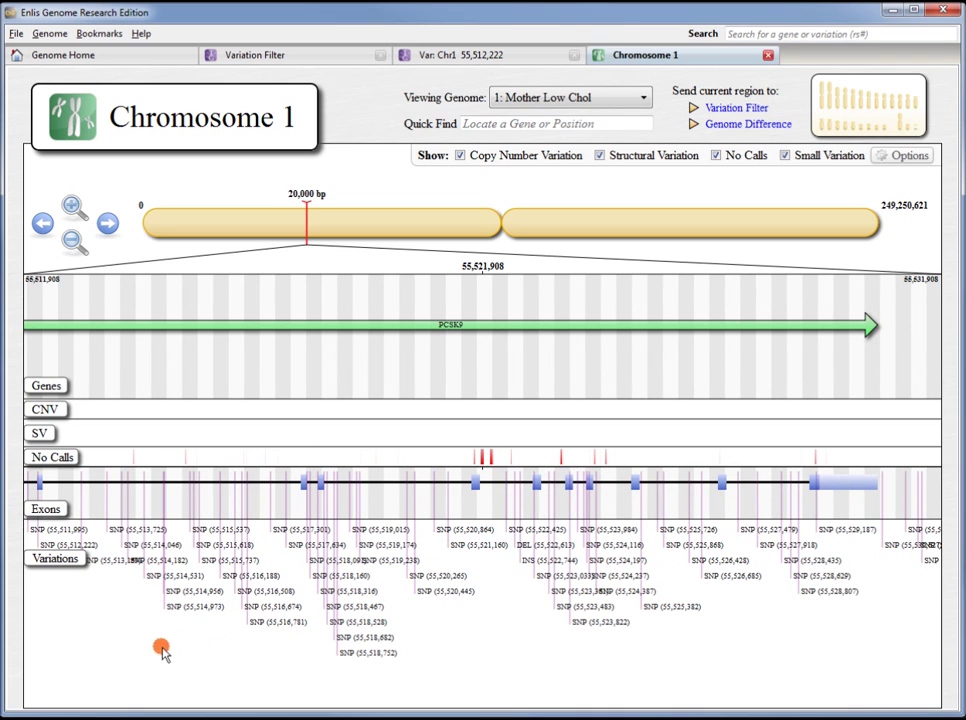
left_click_drag(208, 650, 600, 641)
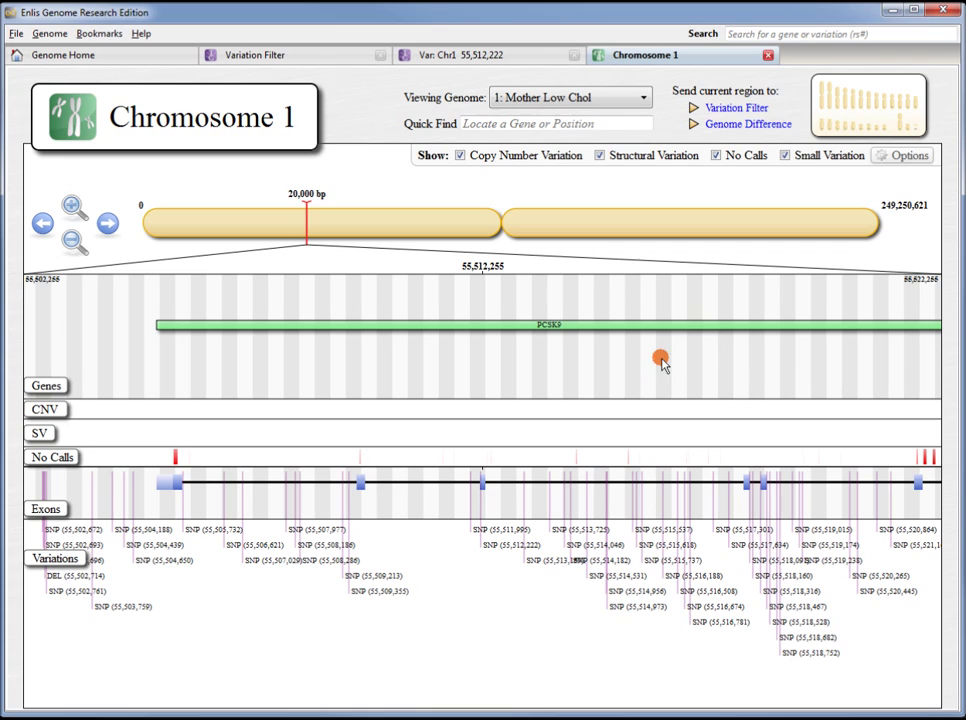
- Close the Chromosome 1 tab and scroll the Chr1 55,512,222 page back to the top
middle_click(659, 60)
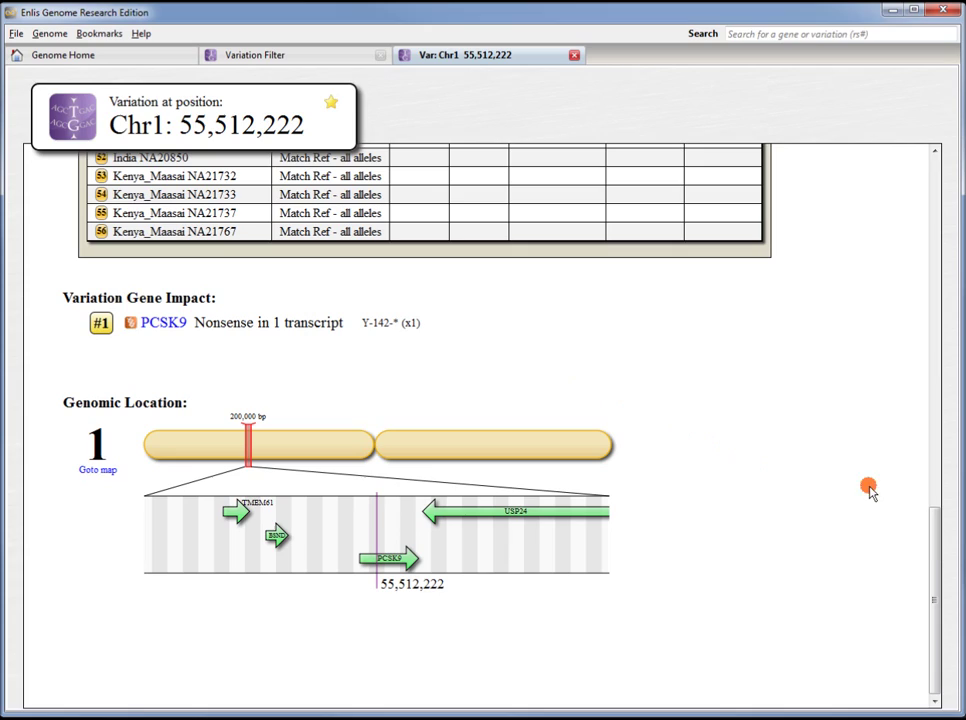
left_click_drag(931, 551, 936, 188)
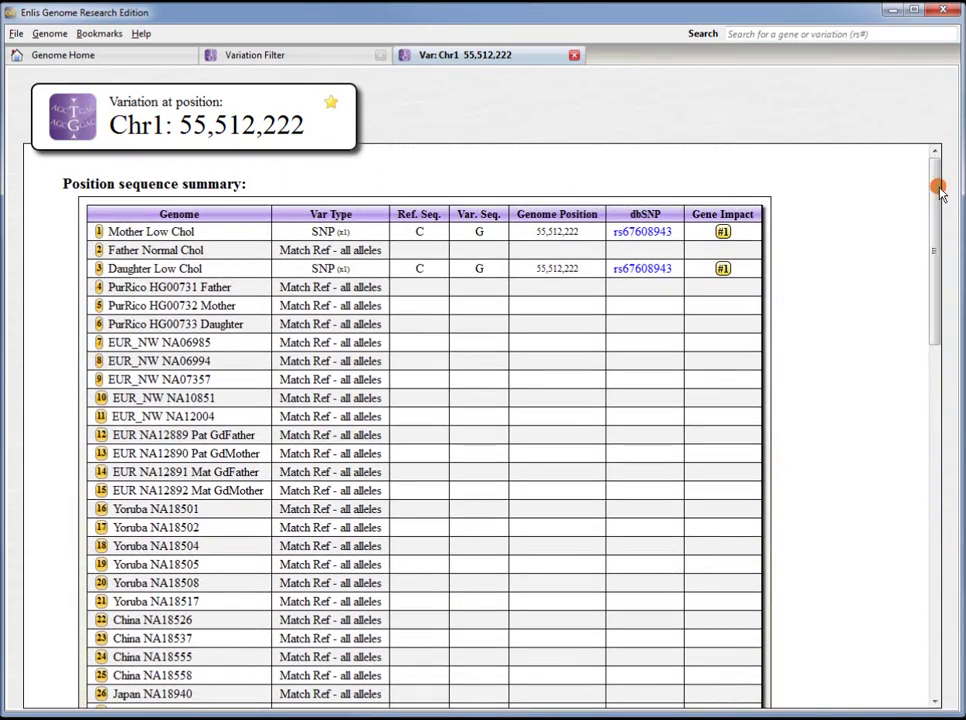
- Open the dbSNP report for rs67608943 and follow its OMIM clinical source to entry 607786, variant .0004
left_click(637, 233)
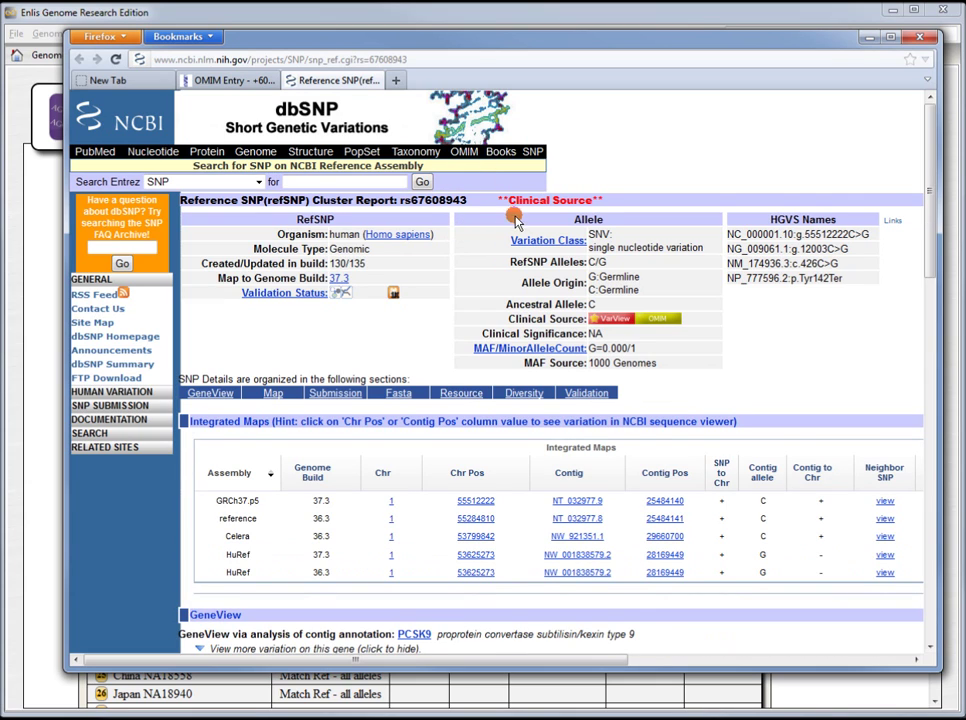
left_click_drag(510, 200, 592, 200)
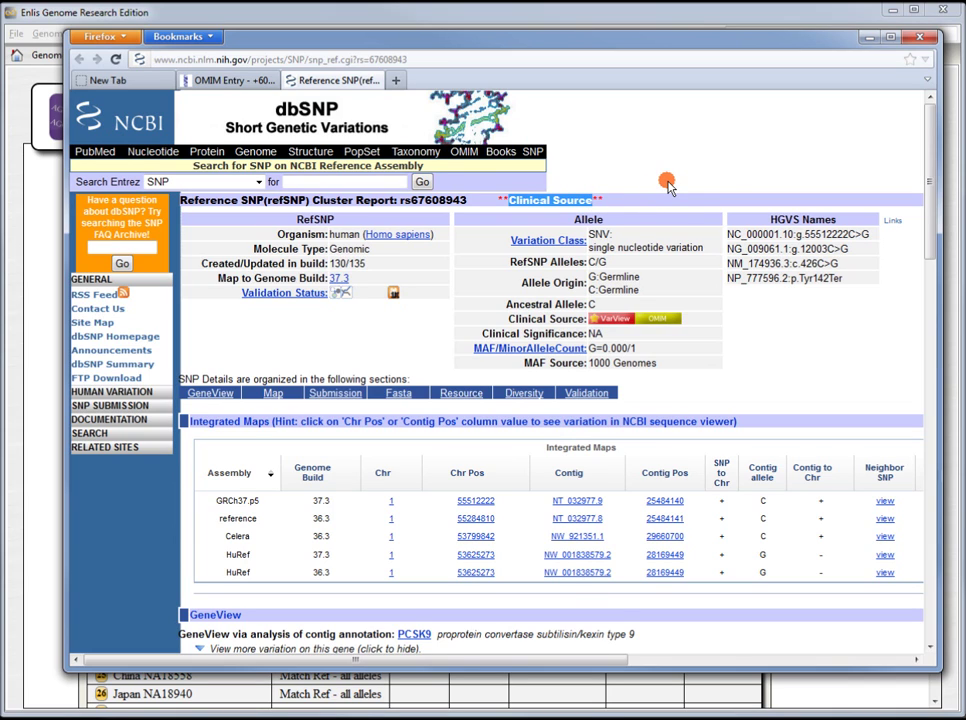
left_click(667, 320)
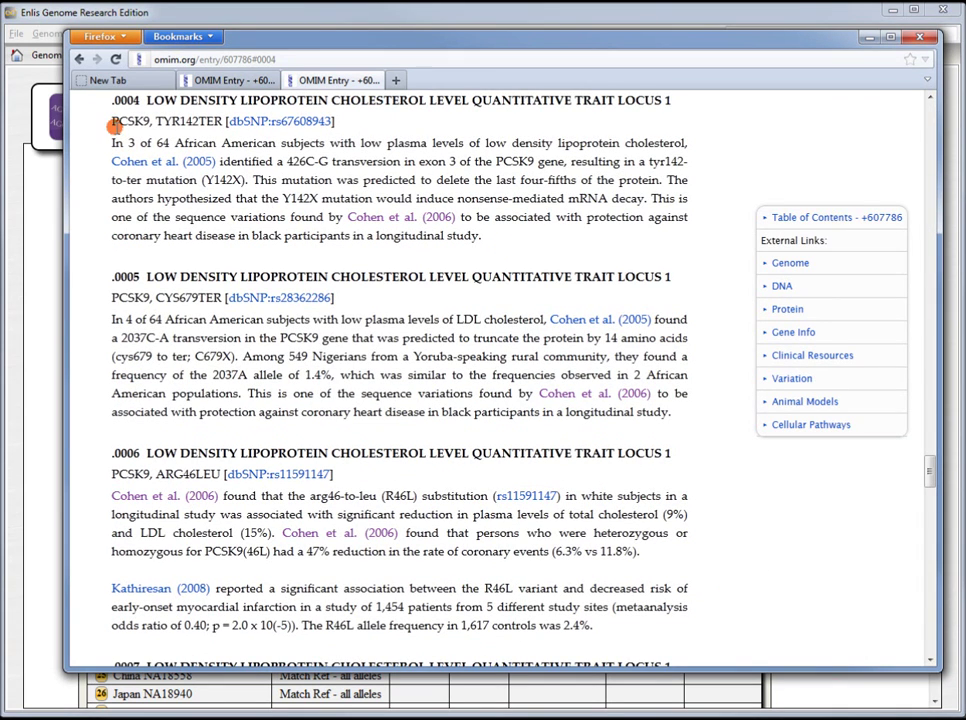
- Highlight PCSK9 in OMIM variant .0004 TYR142TER, then return to the Enlis Chr1: 55,512,222 variation page
left_click_drag(90, 120, 150, 120)
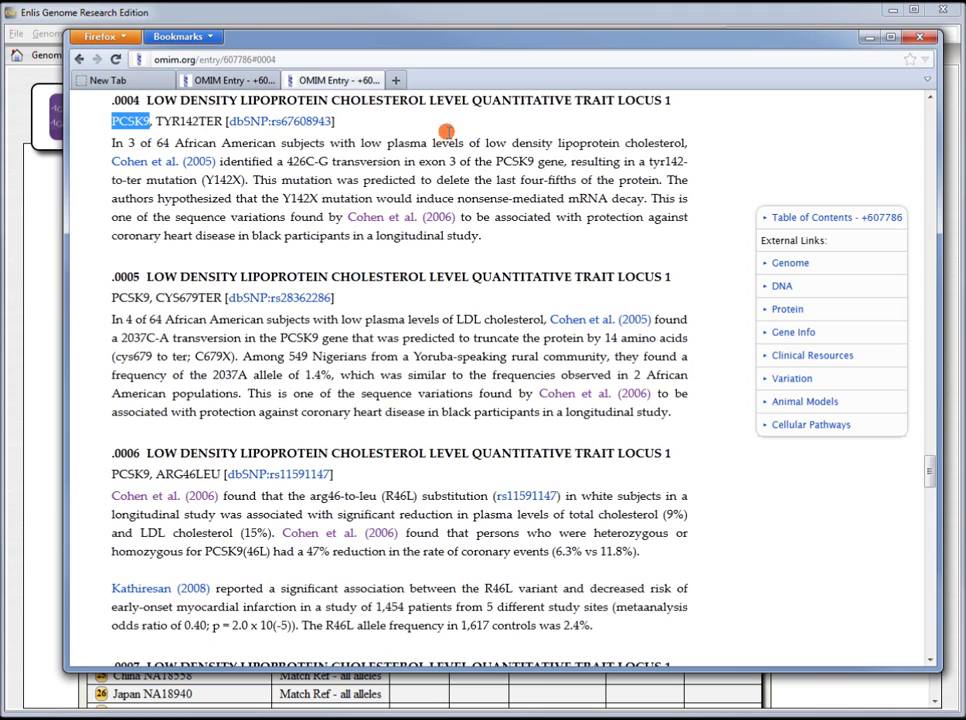
left_click(356, 21)
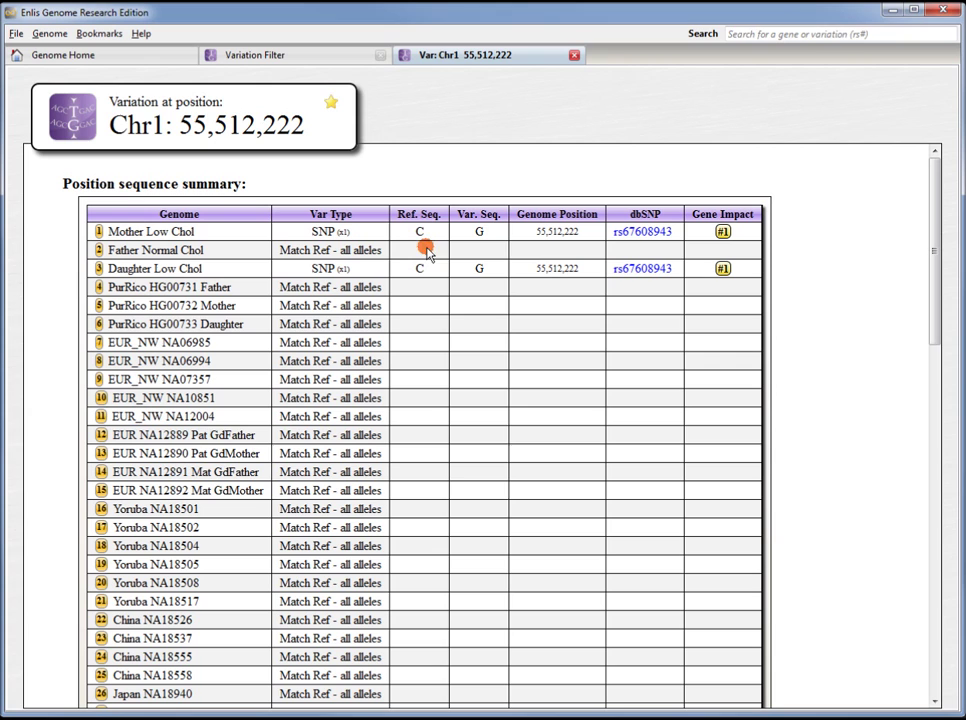
- Return to Genome Home in Enlis to see the loaded genomes and Analysis Tools
left_click(172, 60)
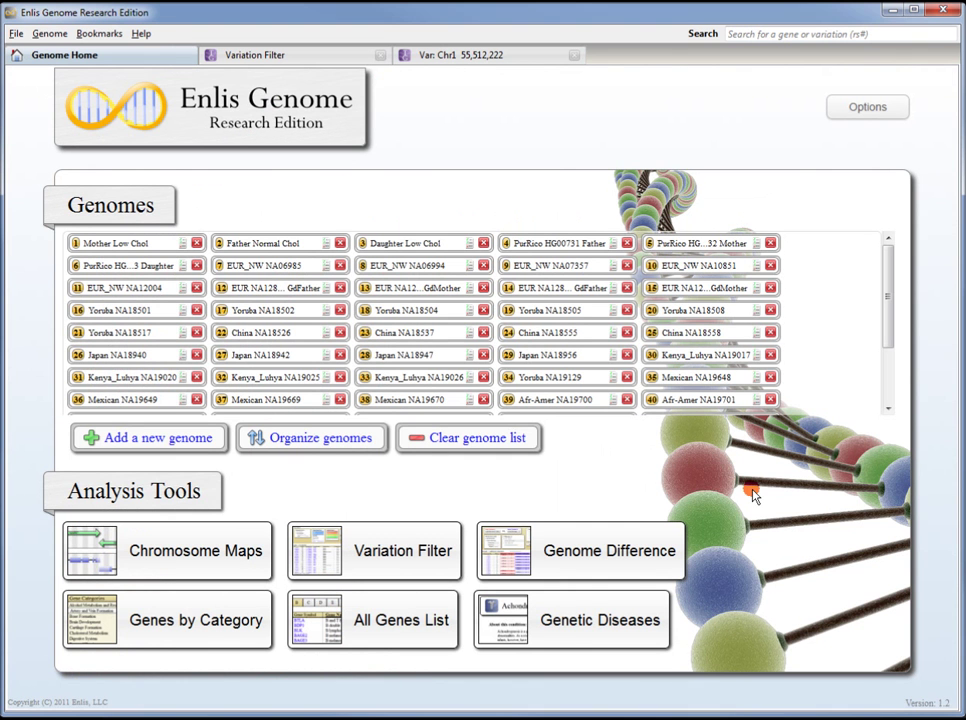